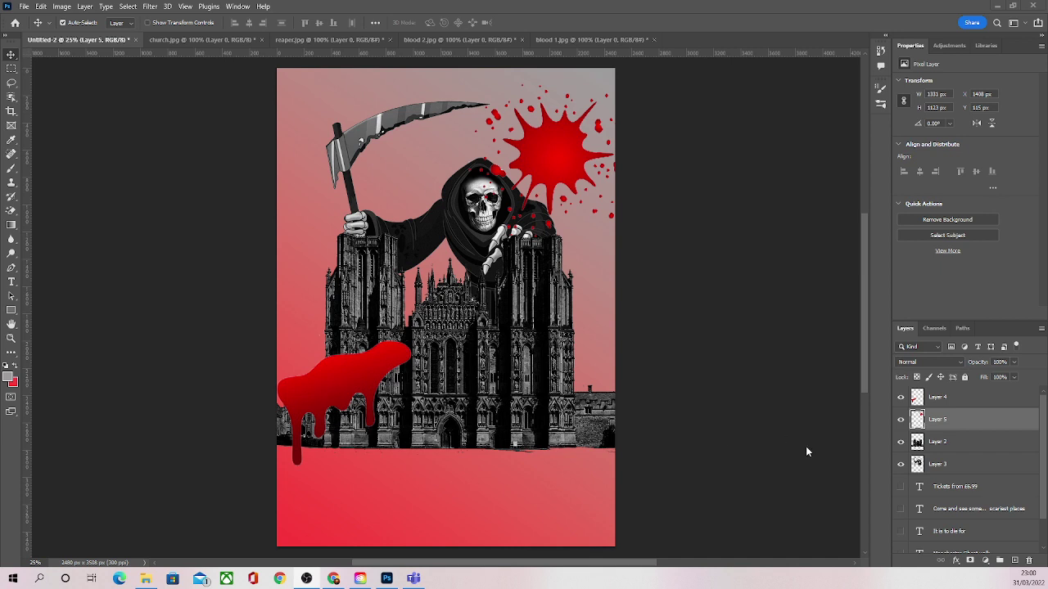
Make the Tickets from £6.99, description, It is to die for and Manchester Ghost walk layers visible.
{"action": "left_click", "coordinate": [901, 486]}
{"action": "left_click", "coordinate": [900, 509]}
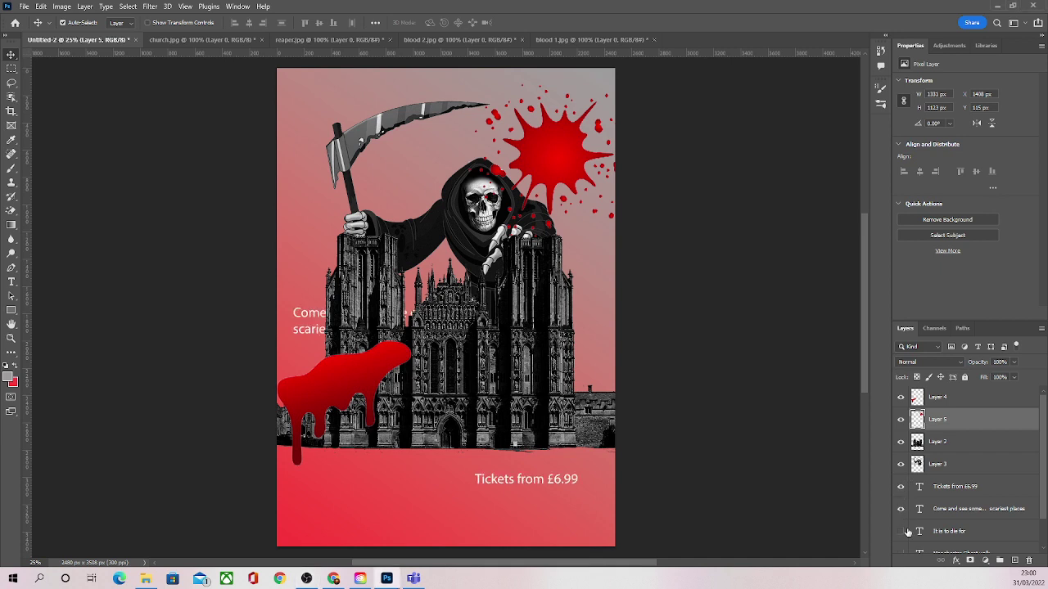
{"action": "left_click", "coordinate": [900, 531]}
{"action": "scroll", "coordinate": [823, 481], "scroll_direction": "down", "scroll_amount": 1}
{"action": "scroll", "coordinate": [903, 531], "scroll_direction": "down", "scroll_amount": 1}
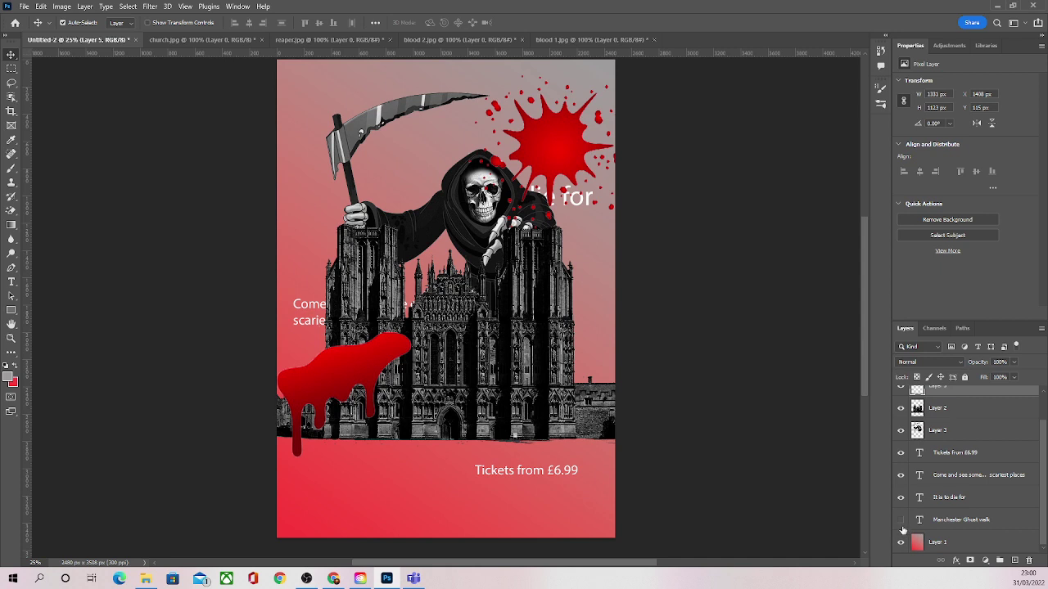
{"action": "left_click", "coordinate": [901, 520]}
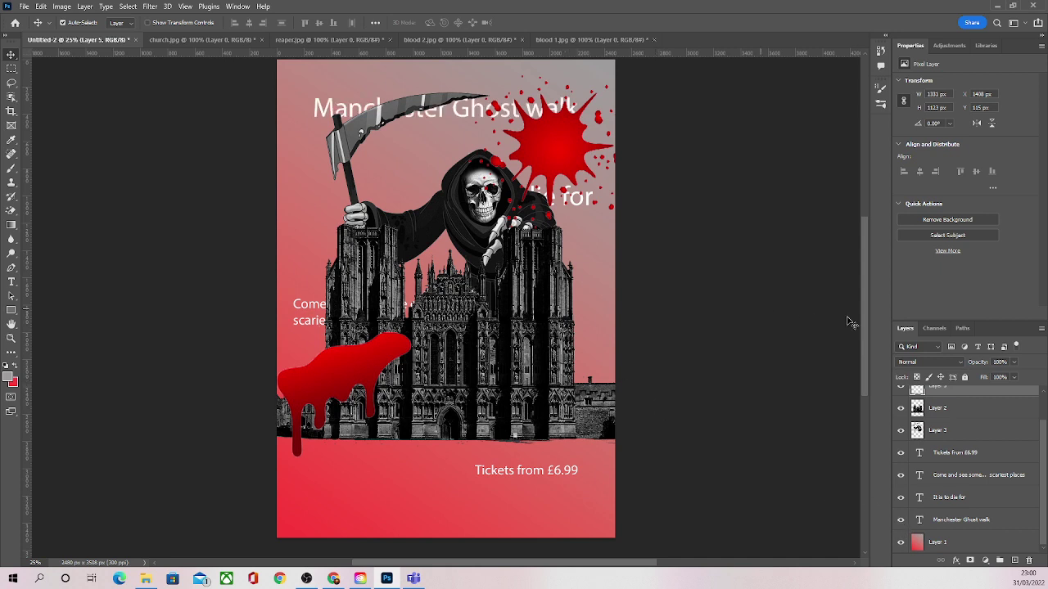
{"action": "scroll", "coordinate": [969, 521], "scroll_direction": "up", "scroll_amount": 1}
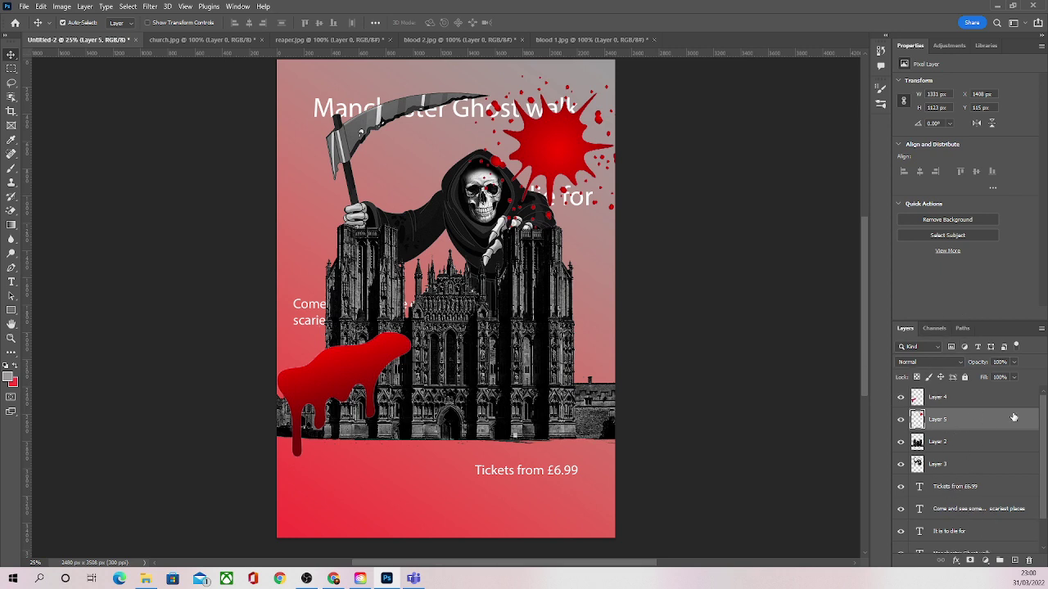
Move the ticket price, description, tagline and title text layers above Layer 4.
{"action": "left_click_drag", "start_coordinate": [977, 487], "coordinate": [964, 373]}
{"action": "left_click_drag", "start_coordinate": [980, 514], "coordinate": [978, 409]}
{"action": "left_click_drag", "start_coordinate": [970, 542], "coordinate": [961, 440]}
{"action": "left_click_drag", "start_coordinate": [954, 531], "coordinate": [937, 427]}
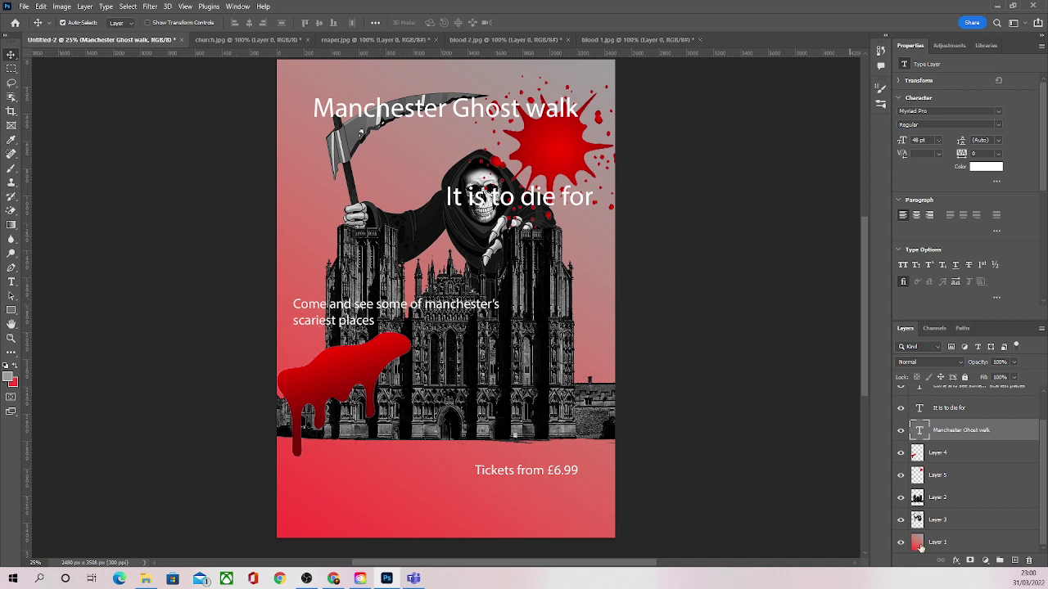
Place the title along the poster's bottom edge, with the ticket price above it on the right.
{"action": "scroll", "coordinate": [508, 430], "scroll_direction": "up", "scroll_amount": 1}
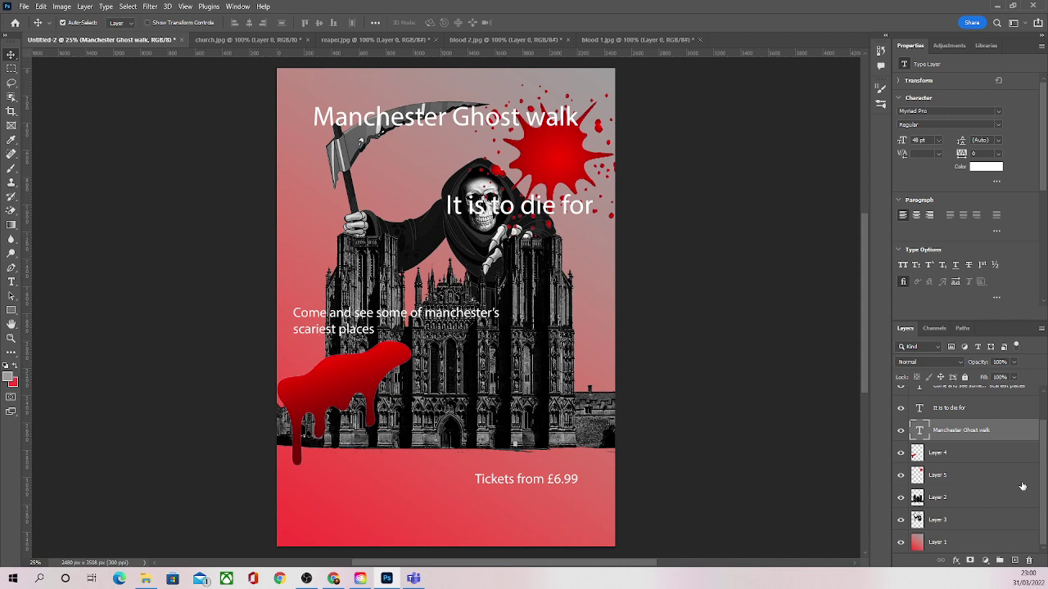
{"action": "scroll", "coordinate": [1022, 486], "scroll_direction": "up", "scroll_amount": 2}
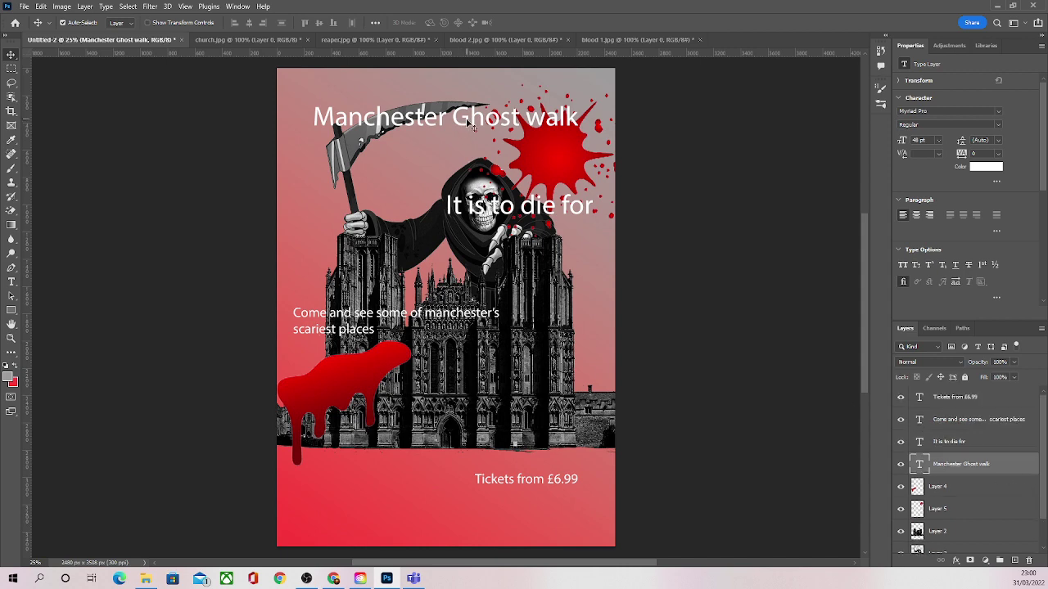
{"action": "left_click_drag", "start_coordinate": [470, 125], "coordinate": [449, 489]}
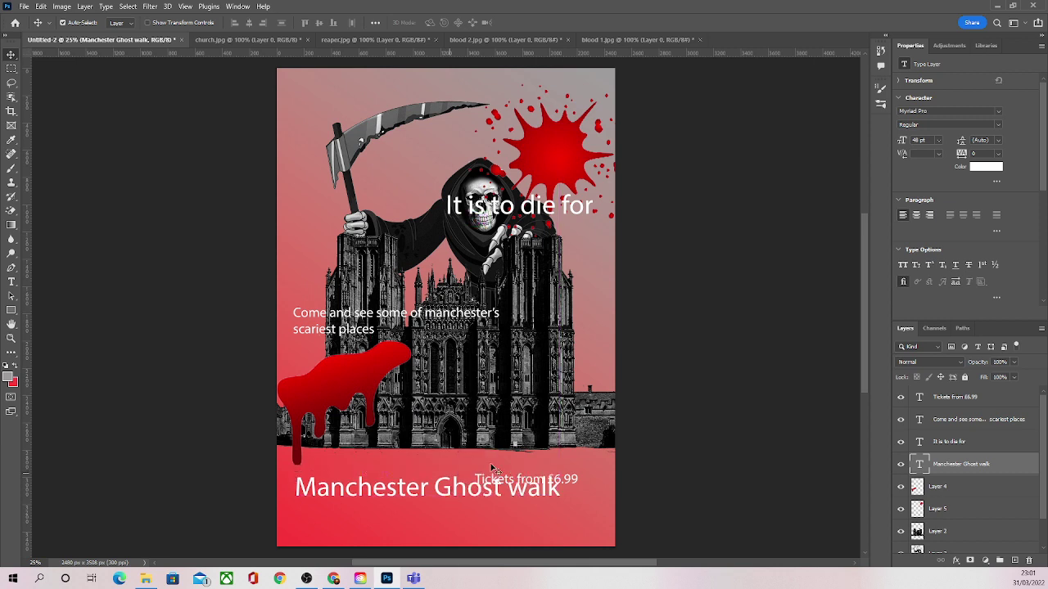
{"action": "left_click", "coordinate": [956, 396]}
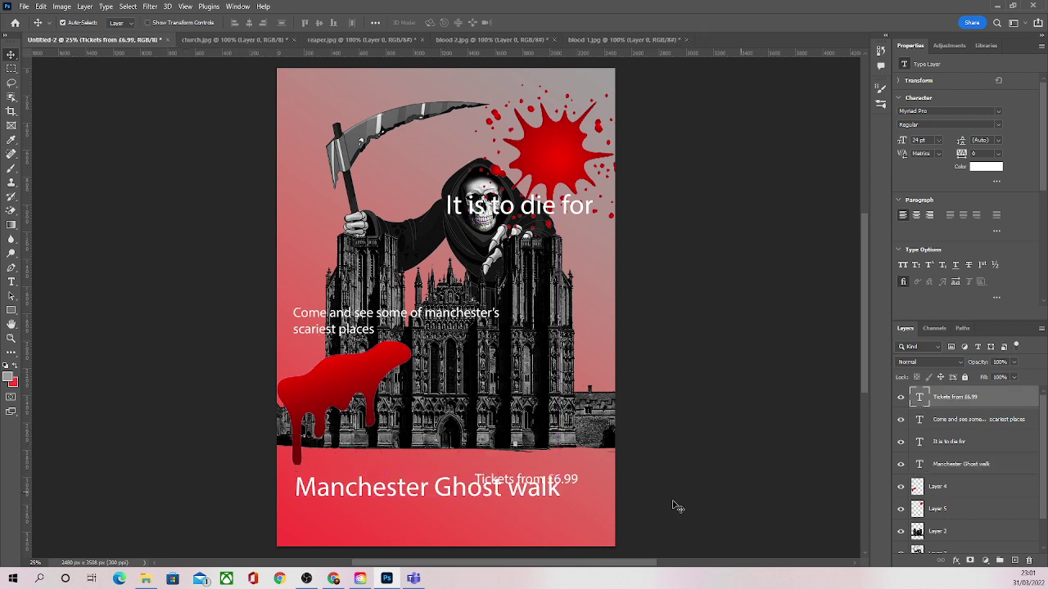
{"action": "left_click_drag", "start_coordinate": [573, 479], "coordinate": [591, 462]}
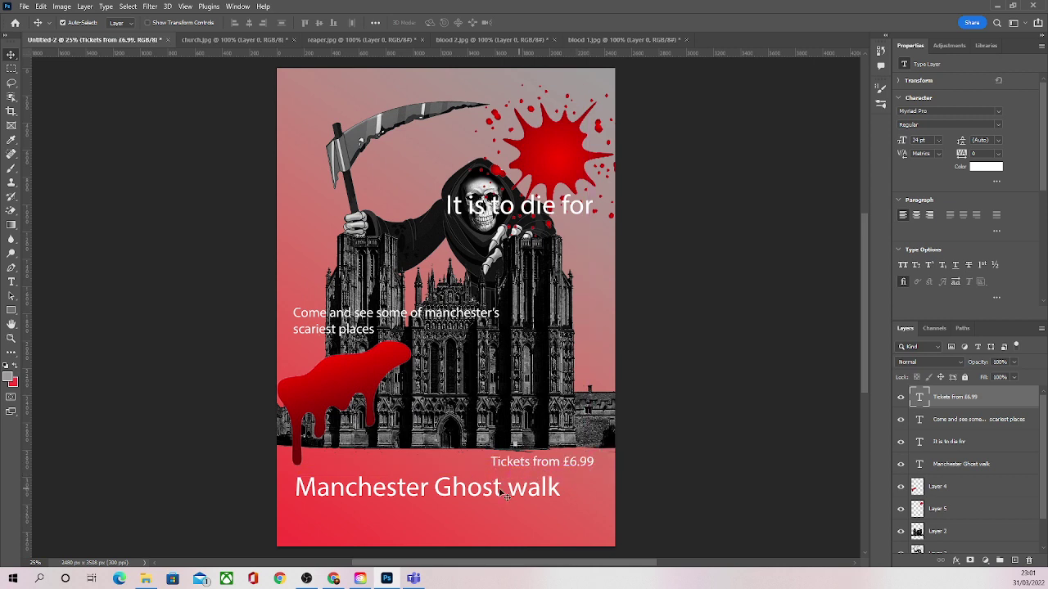
{"action": "left_click", "coordinate": [961, 464]}
{"action": "left_click_drag", "start_coordinate": [516, 494], "coordinate": [512, 517]}
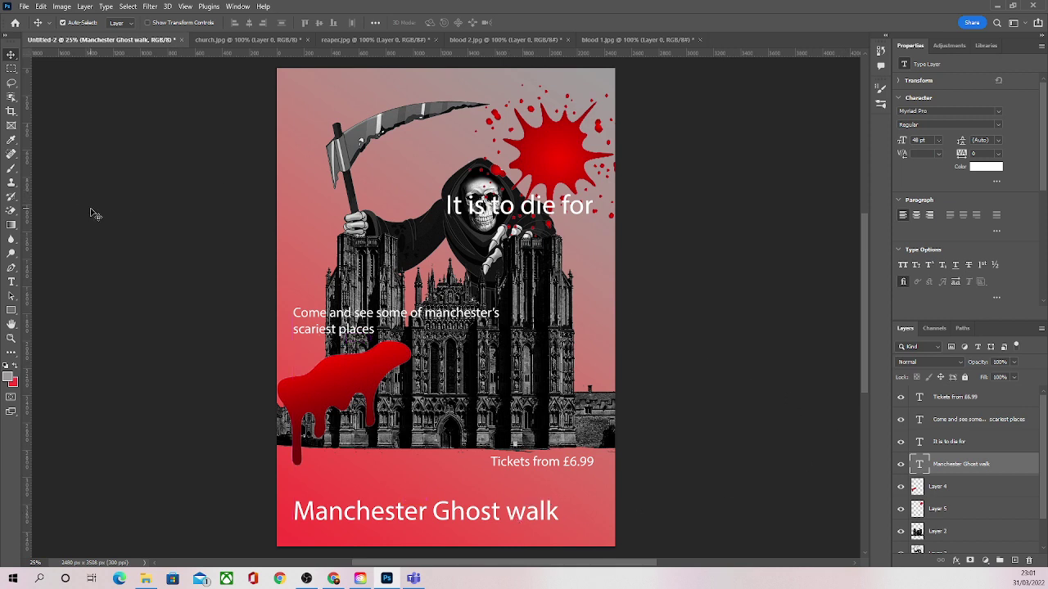
Select the whole 'It is to die for' line and change its font to Chiller.
{"action": "left_click", "coordinate": [12, 281]}
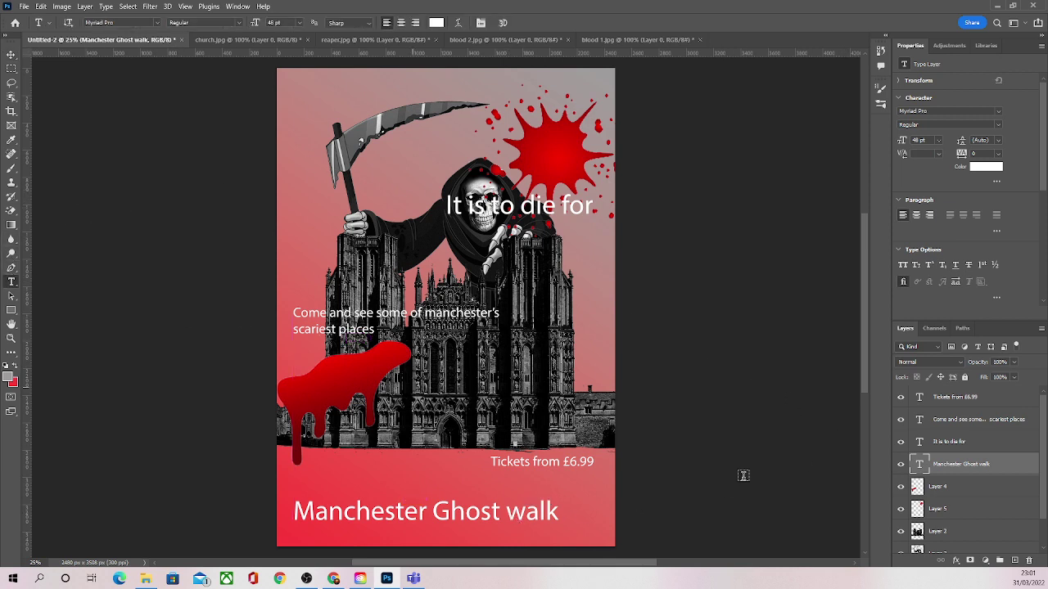
{"action": "left_click", "coordinate": [977, 442]}
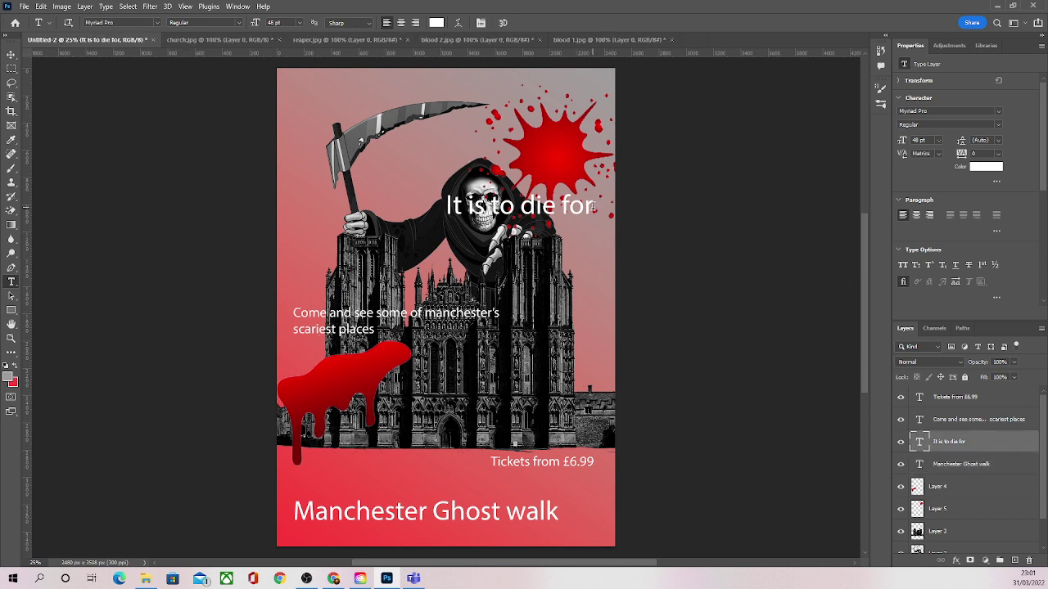
{"action": "left_click_drag", "start_coordinate": [591, 210], "coordinate": [460, 221]}
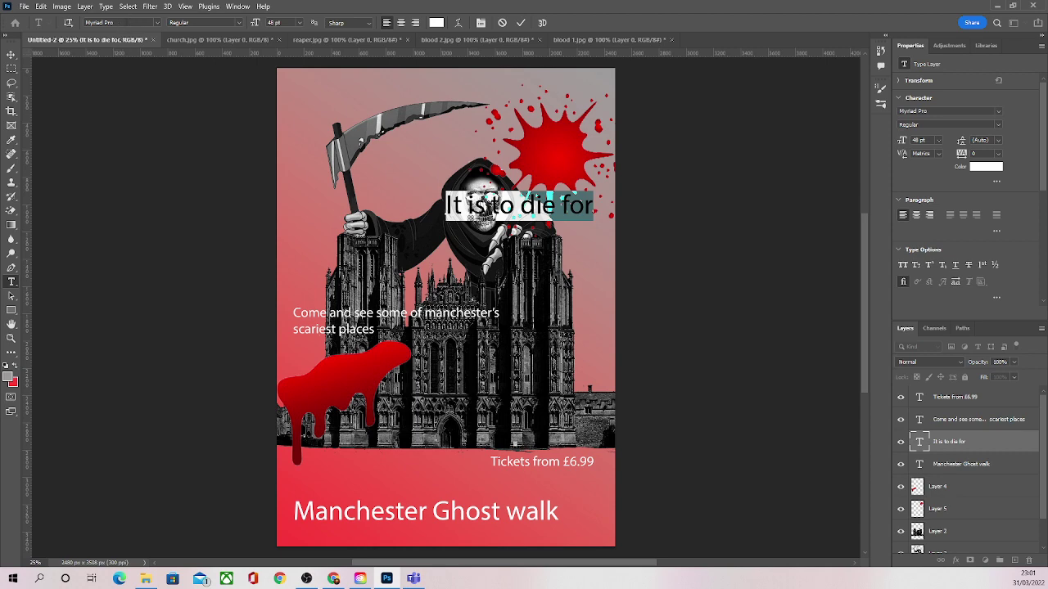
{"action": "left_click", "coordinate": [158, 25]}
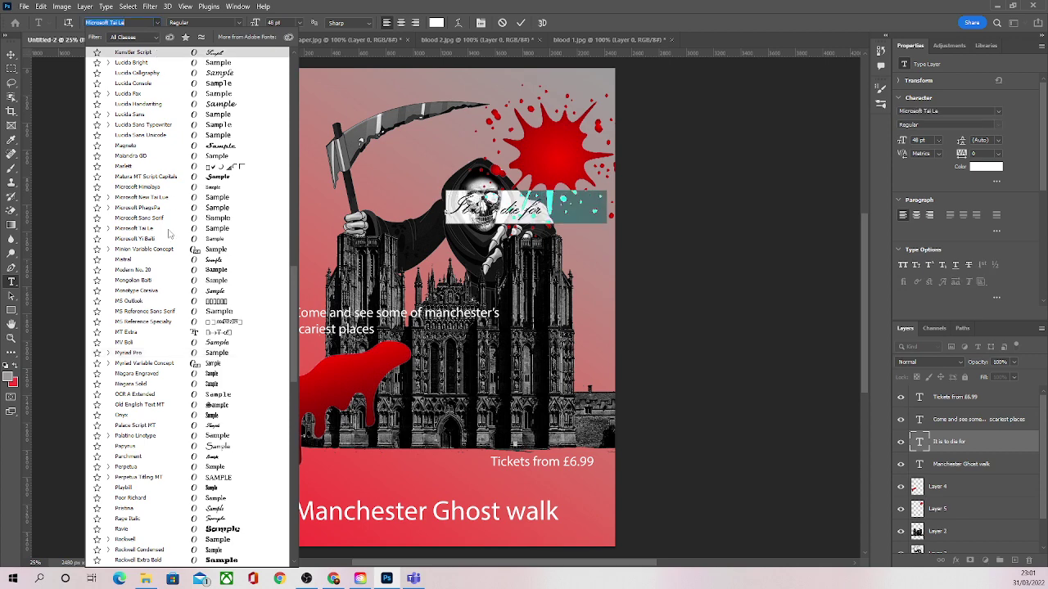
{"action": "scroll", "coordinate": [167, 213], "scroll_direction": "up", "scroll_amount": 3}
{"action": "scroll", "coordinate": [174, 237], "scroll_direction": "up", "scroll_amount": 5}
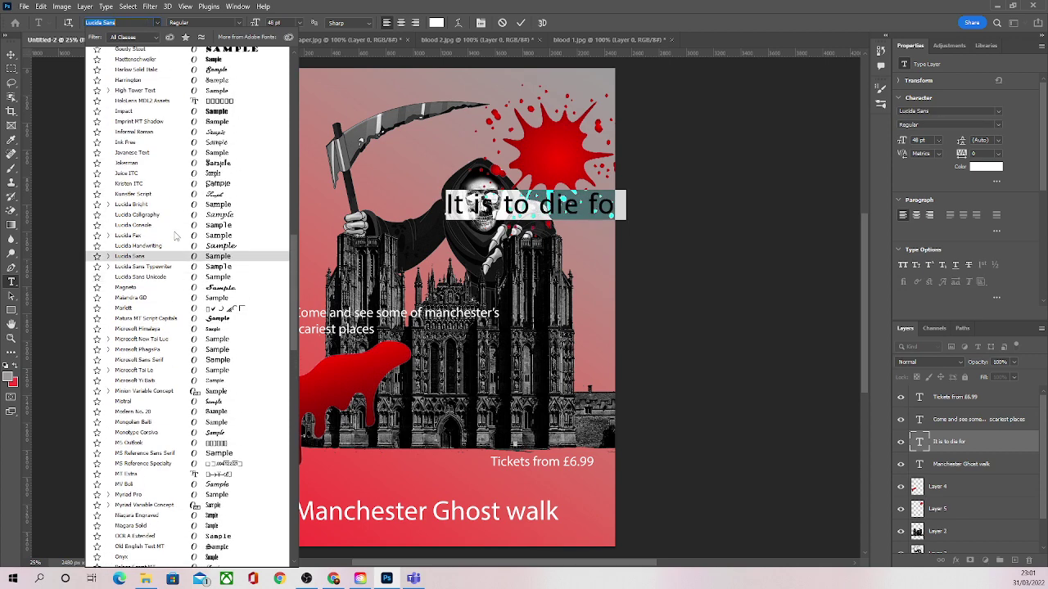
{"action": "scroll", "coordinate": [170, 235], "scroll_direction": "up", "scroll_amount": 5}
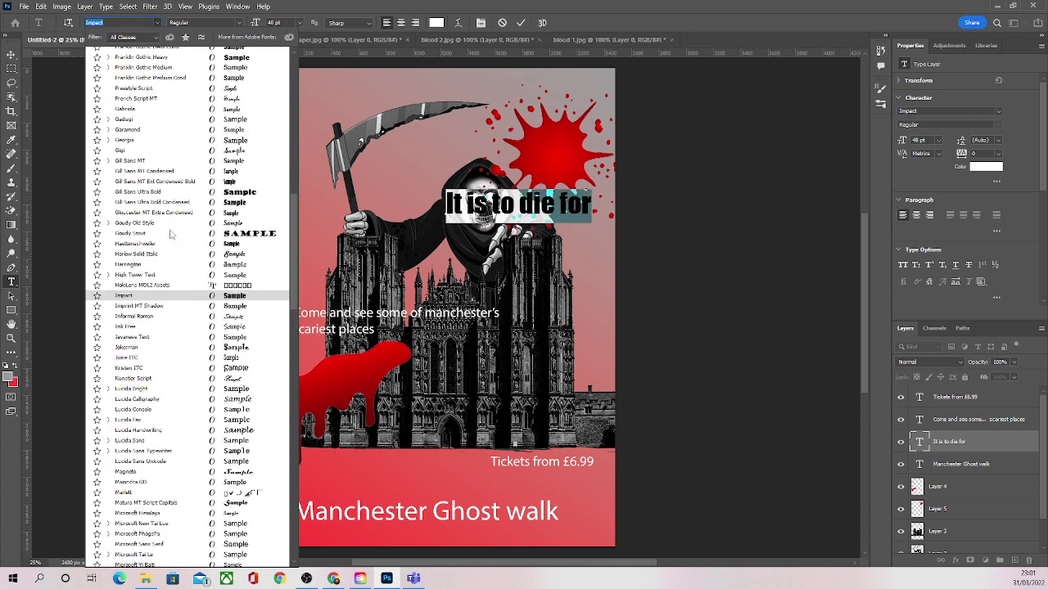
{"action": "scroll", "coordinate": [170, 235], "scroll_direction": "up", "scroll_amount": 2}
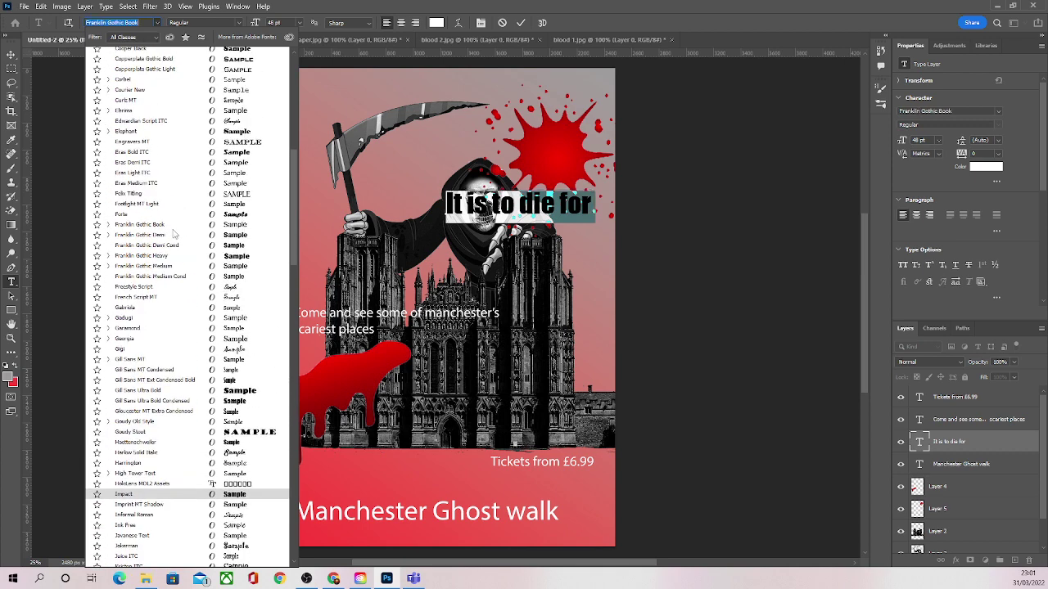
{"action": "scroll", "coordinate": [173, 235], "scroll_direction": "up", "scroll_amount": 1}
{"action": "scroll", "coordinate": [174, 235], "scroll_direction": "up", "scroll_amount": 3}
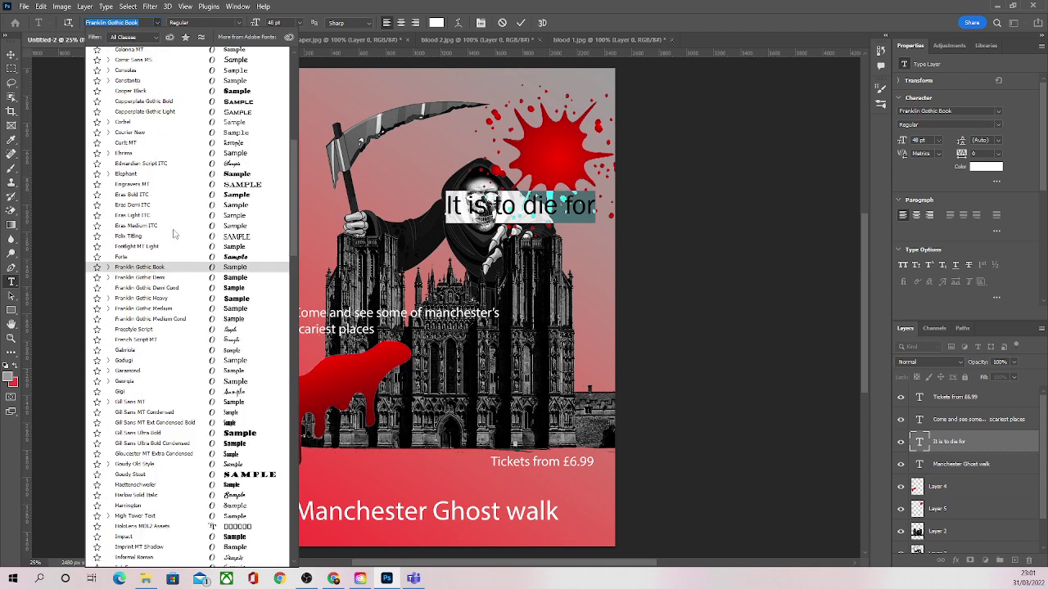
{"action": "scroll", "coordinate": [173, 235], "scroll_direction": "up", "scroll_amount": 2}
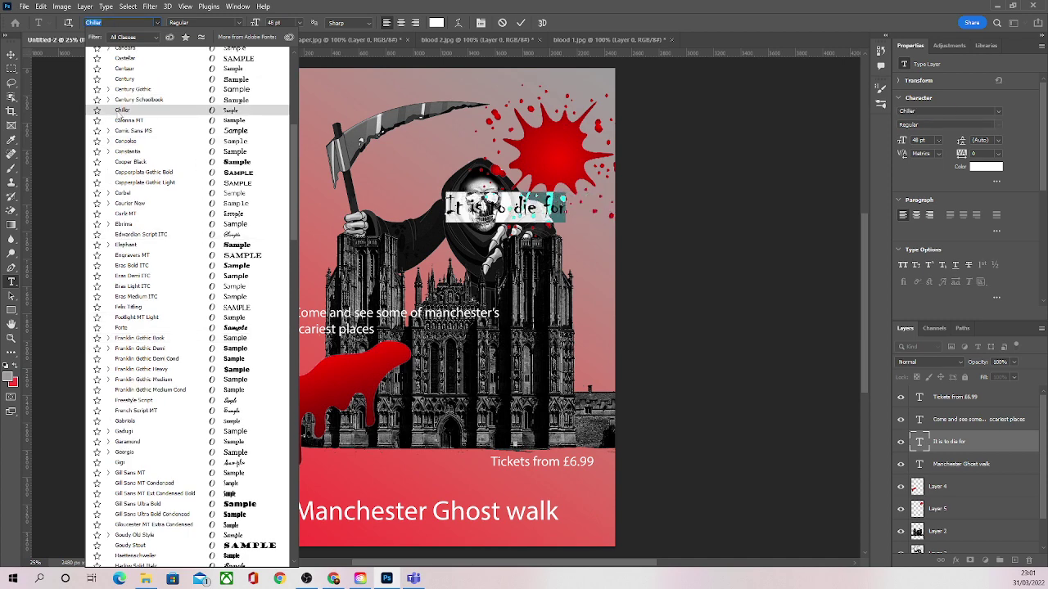
{"action": "left_click", "coordinate": [116, 110]}
{"action": "left_click", "coordinate": [12, 54]}
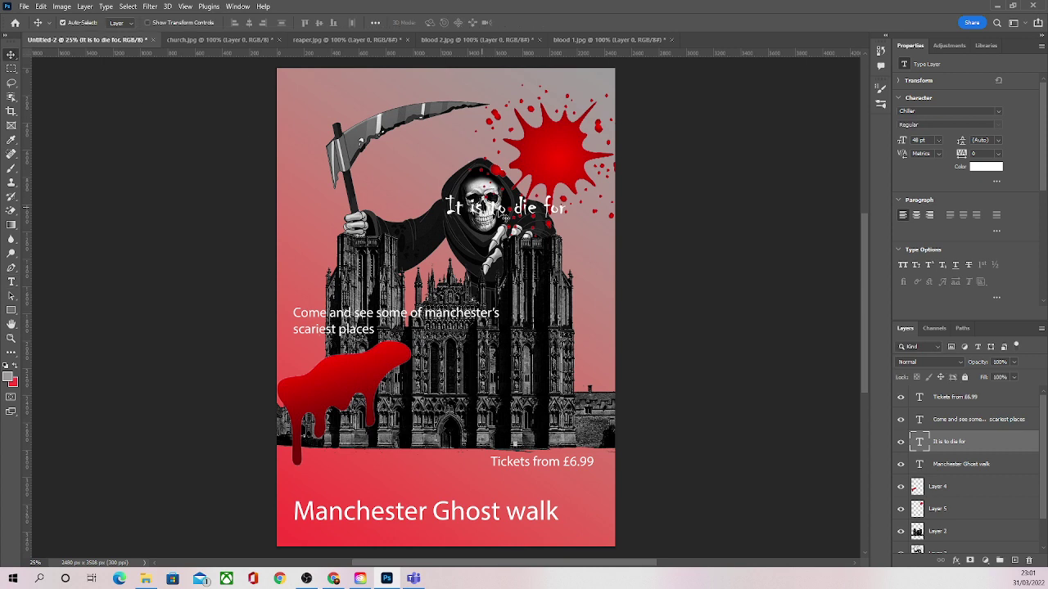
Move the 'It is to die for' line up and right onto the upper-right blood splat.
{"action": "left_click_drag", "start_coordinate": [518, 210], "coordinate": [561, 153]}
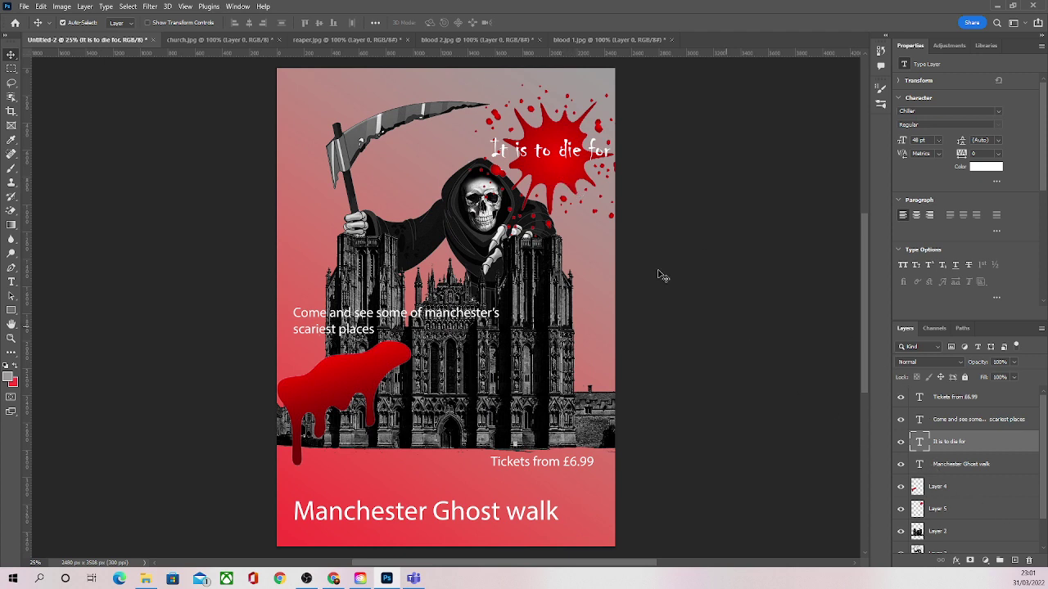
{"action": "left_click", "coordinate": [963, 513]}
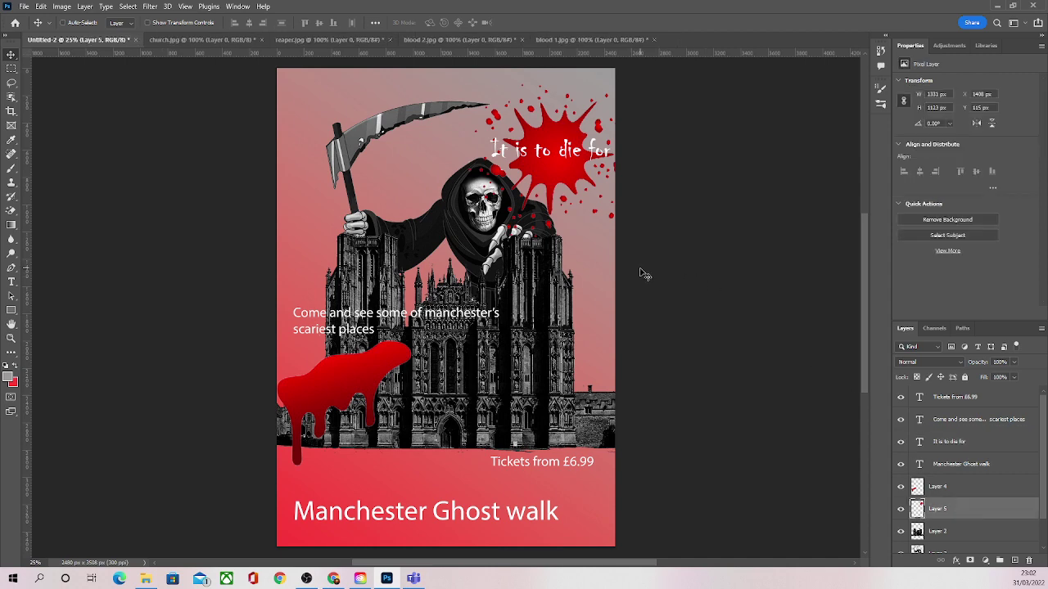
Scale the upper-right blood splat to about 148% and shift it into the top-right corner.
{"action": "key", "text": "ctrl+t"}
{"action": "left_click_drag", "start_coordinate": [468, 237], "coordinate": [381, 311]}
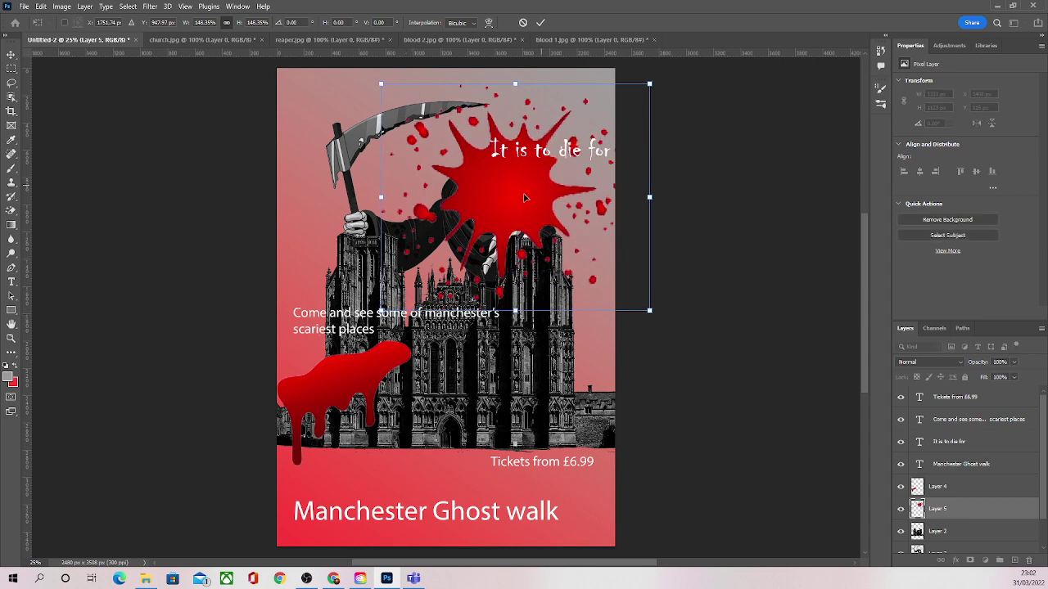
{"action": "left_click_drag", "start_coordinate": [527, 196], "coordinate": [590, 148]}
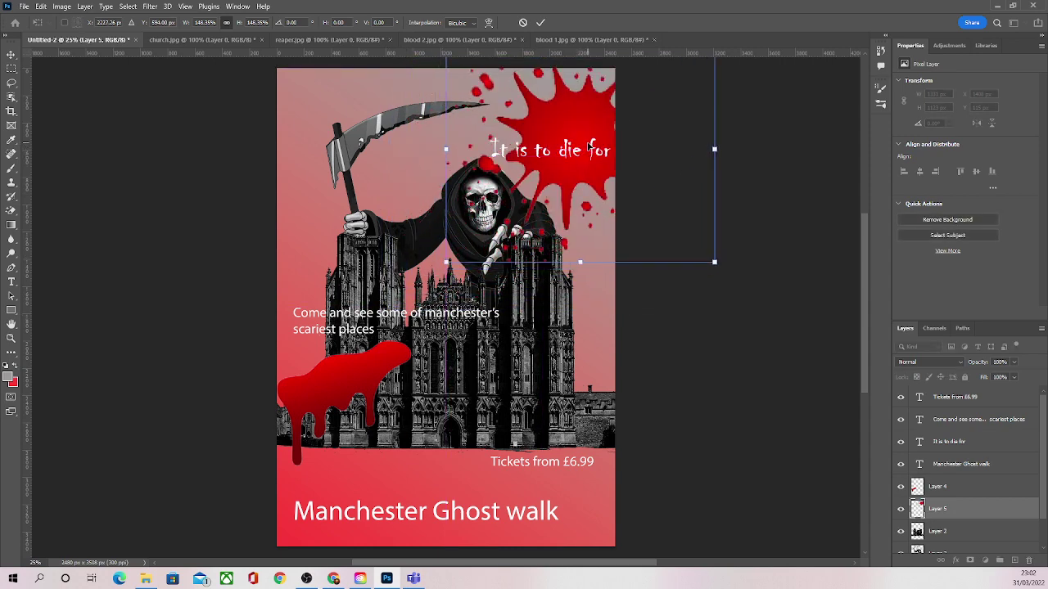
{"action": "left_click", "coordinate": [540, 23]}
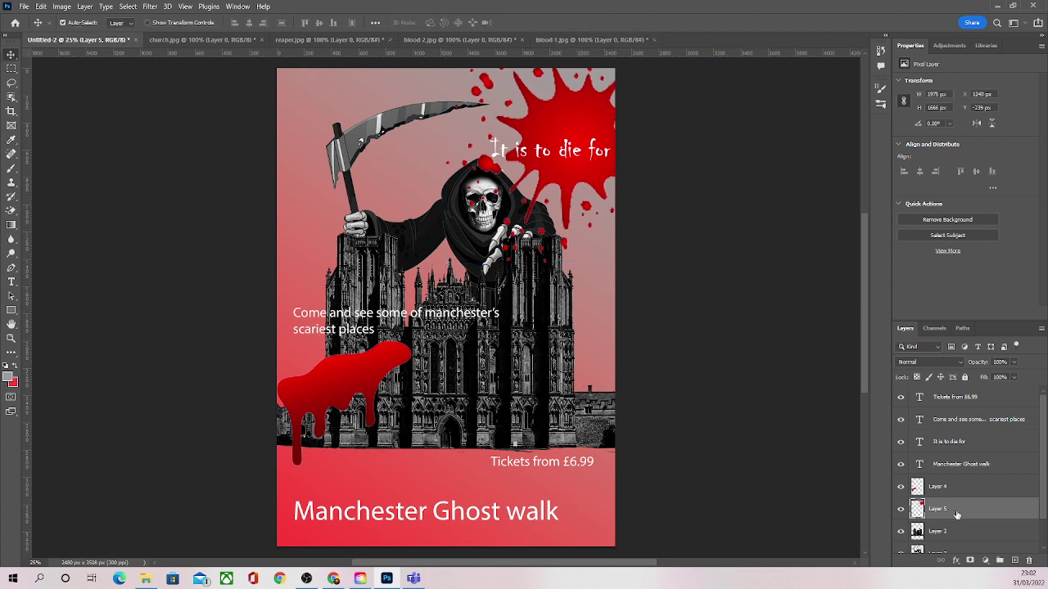
{"action": "left_click", "coordinate": [961, 446]}
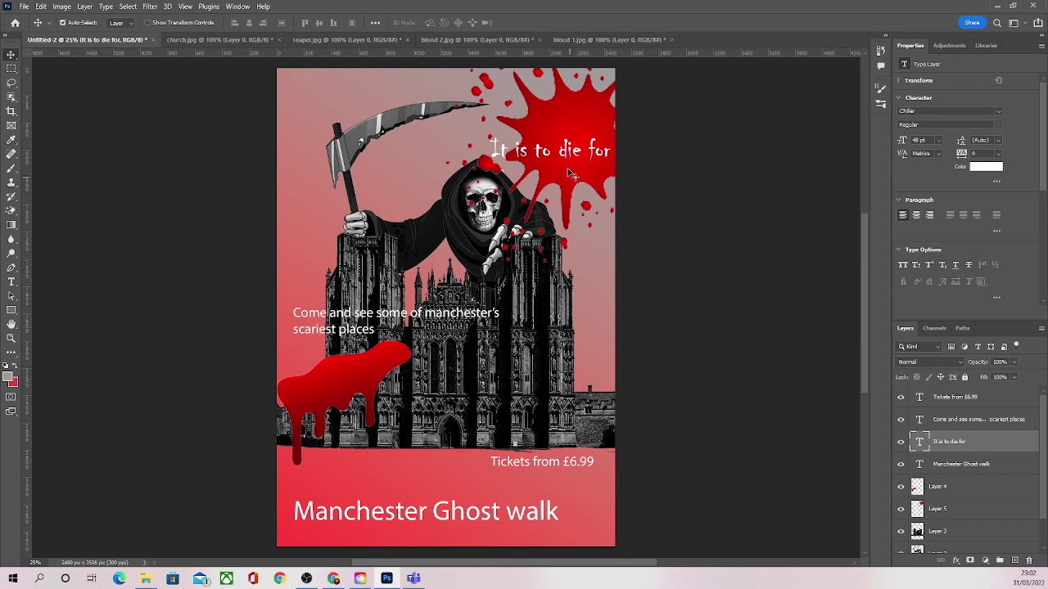
Break 'It is to die for' onto two lines before 'die' and centre it on the splat.
{"action": "mouse_move", "coordinate": [565, 151]}
{"action": "left_mouse_down"}
{"action": "mouse_move", "coordinate": [622, 133]}
{"action": "mouse_move", "coordinate": [544, 130]}
{"action": "mouse_move", "coordinate": [571, 140]}
{"action": "left_mouse_up"}
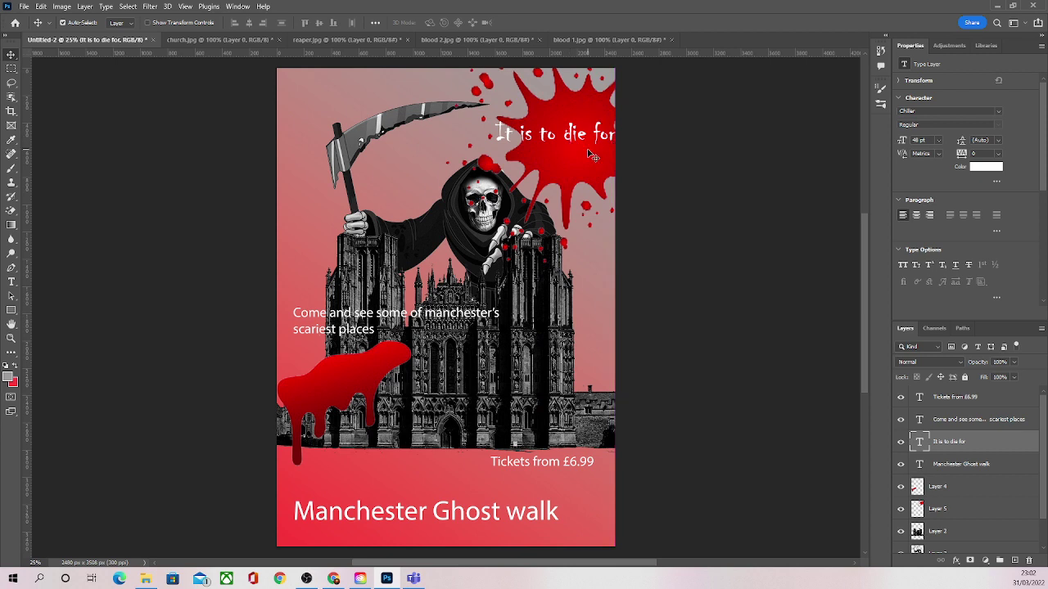
{"action": "left_click", "coordinate": [15, 283]}
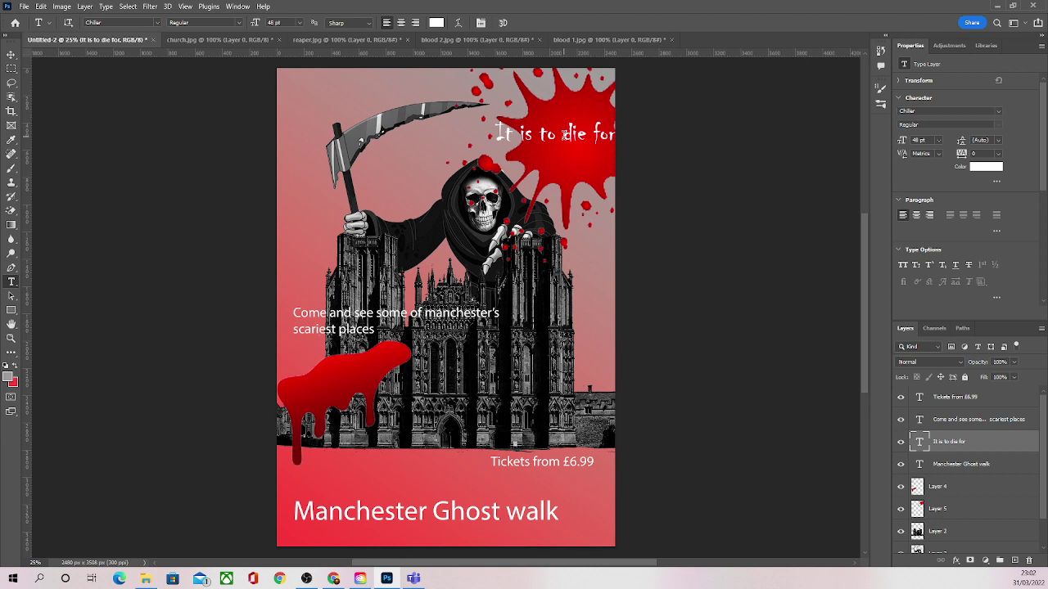
{"action": "left_click", "coordinate": [560, 134]}
{"action": "left_click", "coordinate": [562, 134]}
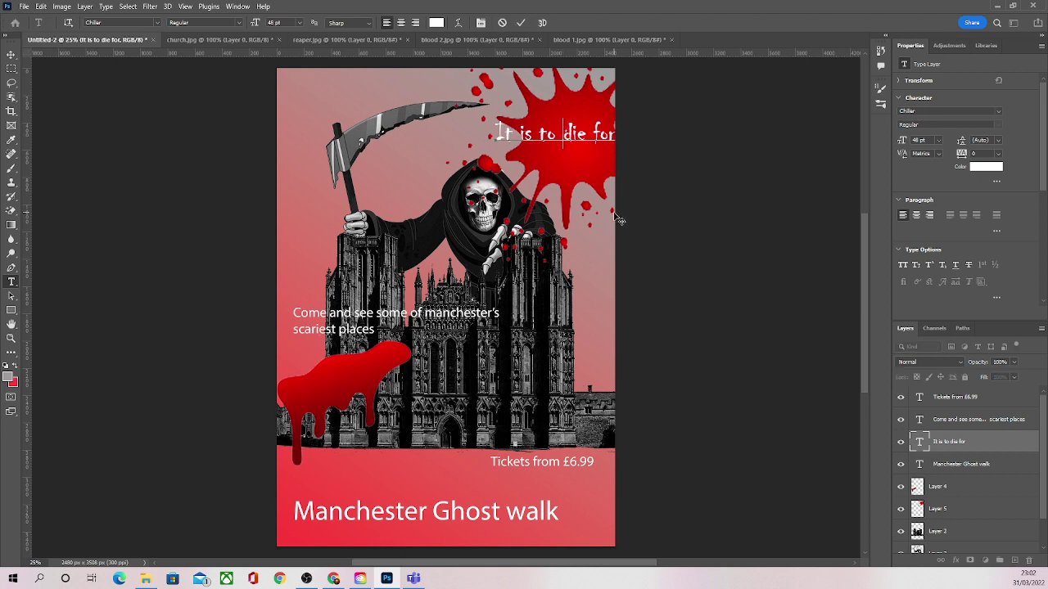
{"action": "key", "text": "Return"}
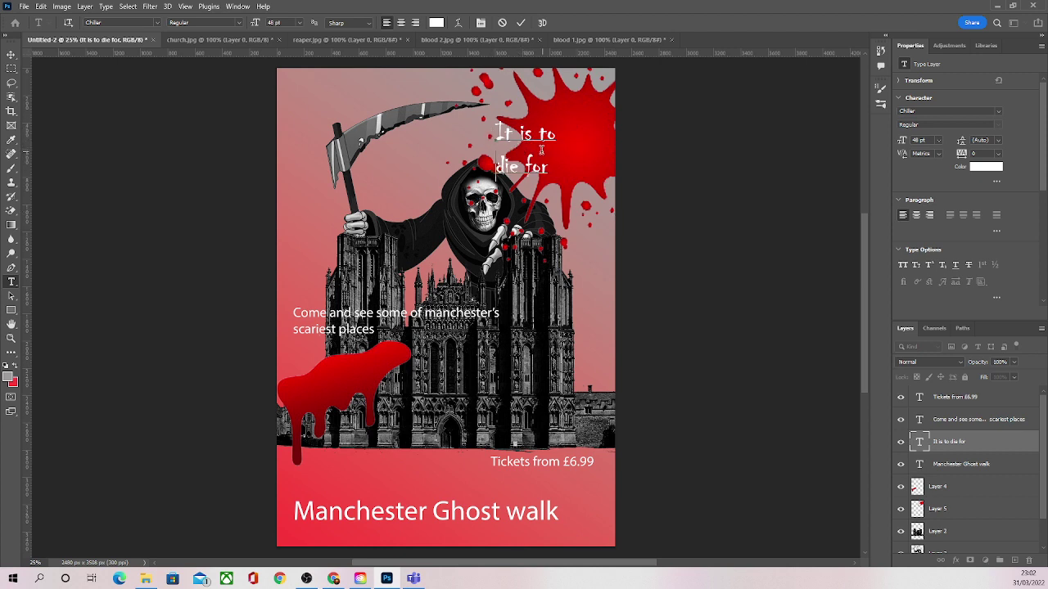
{"action": "left_click", "coordinate": [10, 54]}
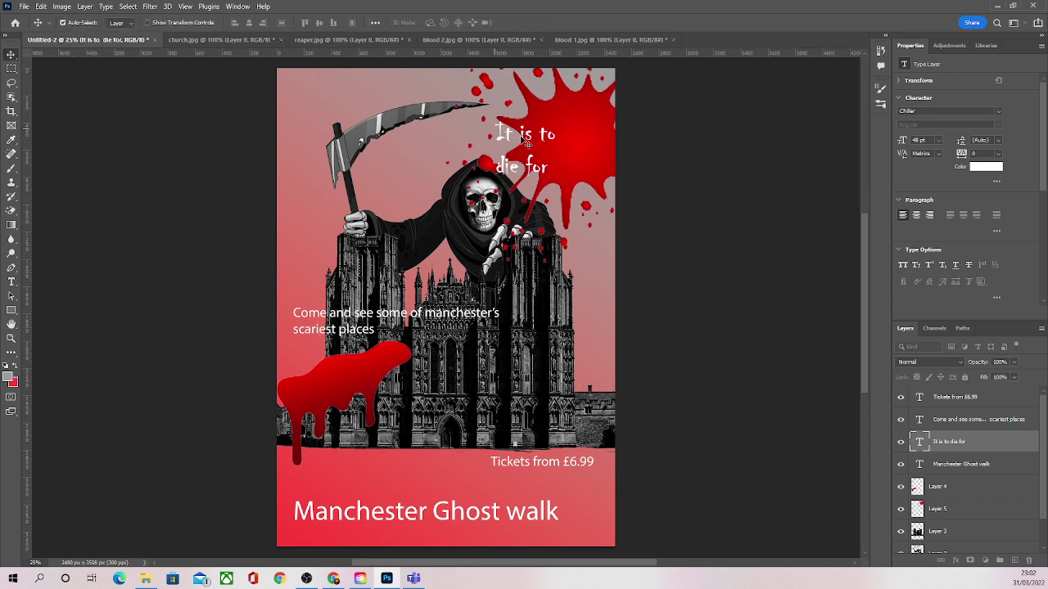
{"action": "left_click_drag", "start_coordinate": [534, 142], "coordinate": [577, 127]}
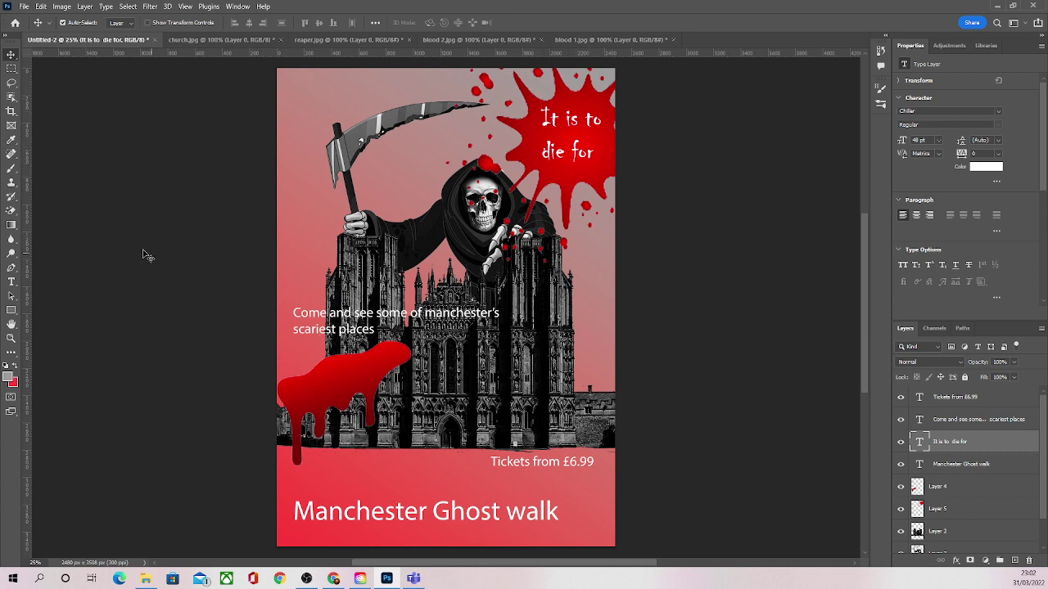
Select the whole tagline and set its anti-aliasing to Strong.
{"action": "left_click", "coordinate": [11, 284]}
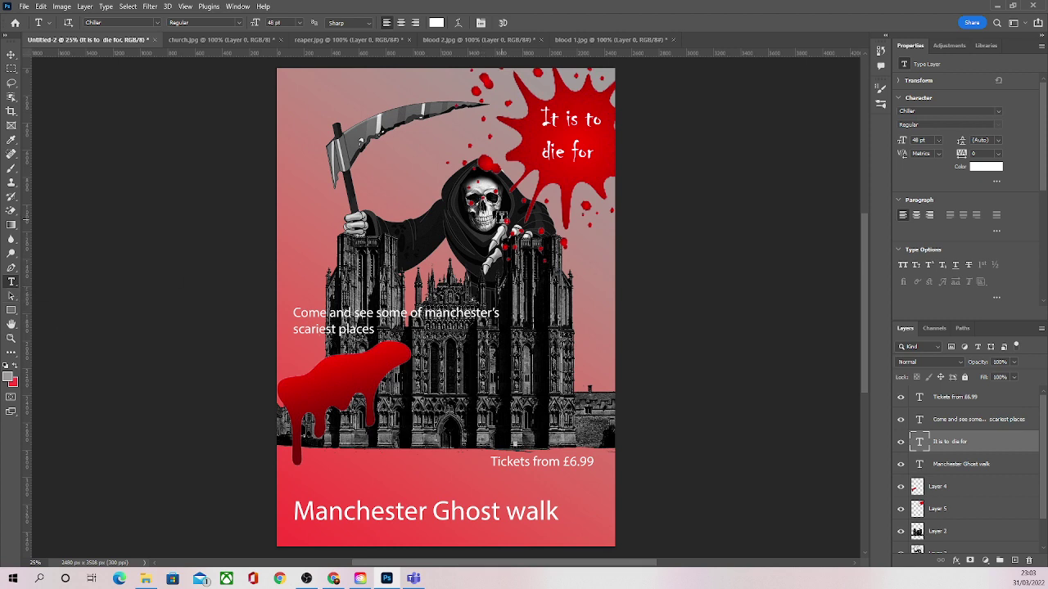
{"action": "left_click_drag", "start_coordinate": [595, 153], "coordinate": [540, 114]}
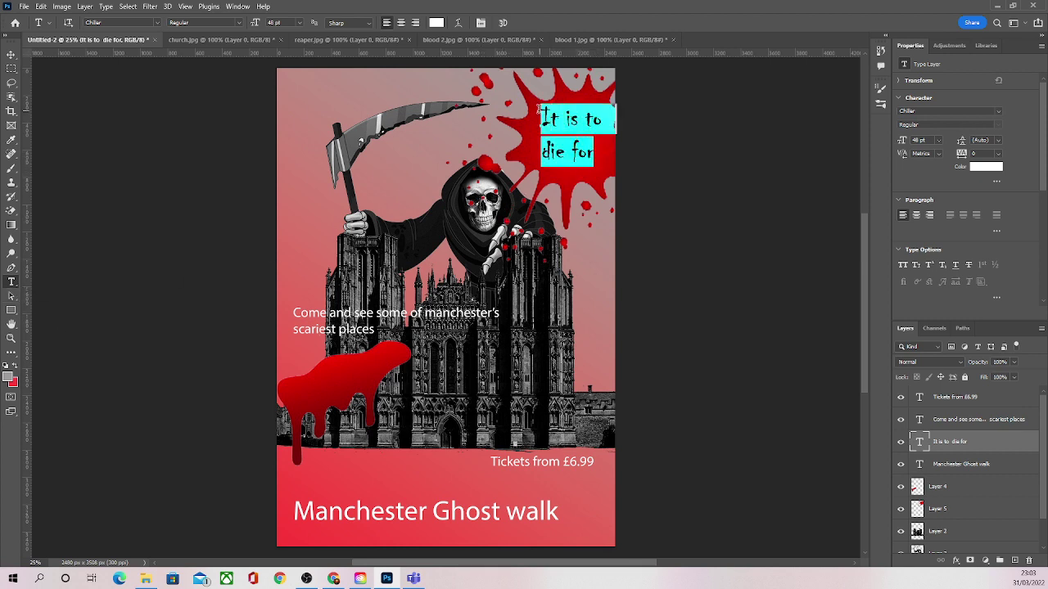
{"action": "left_click", "coordinate": [367, 23]}
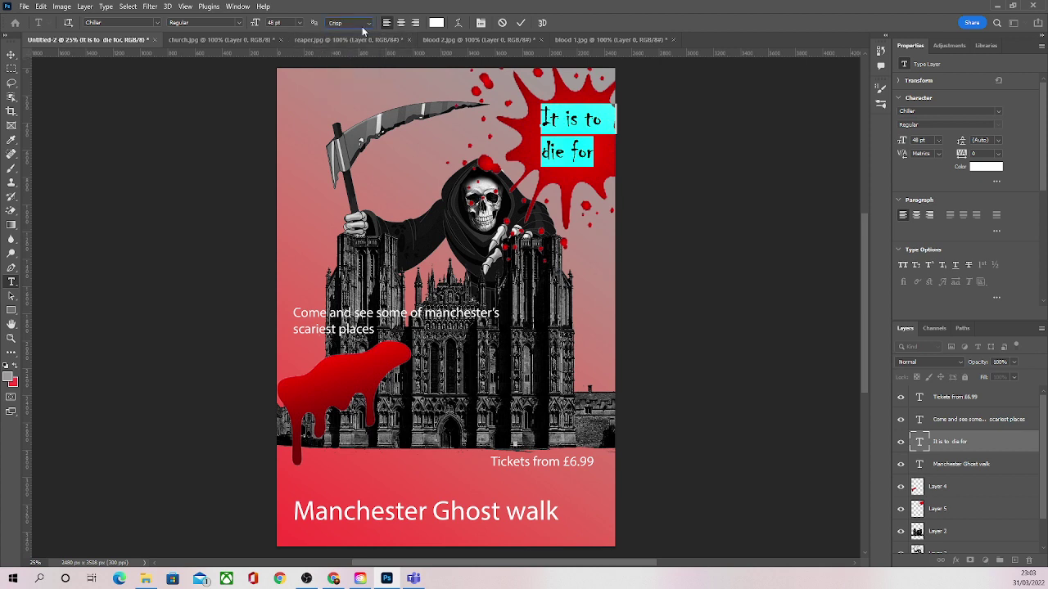
{"action": "left_click", "coordinate": [350, 22]}
{"action": "left_click", "coordinate": [359, 59]}
{"action": "left_click", "coordinate": [356, 22]}
{"action": "left_click", "coordinate": [351, 65]}
{"action": "left_click", "coordinate": [360, 24]}
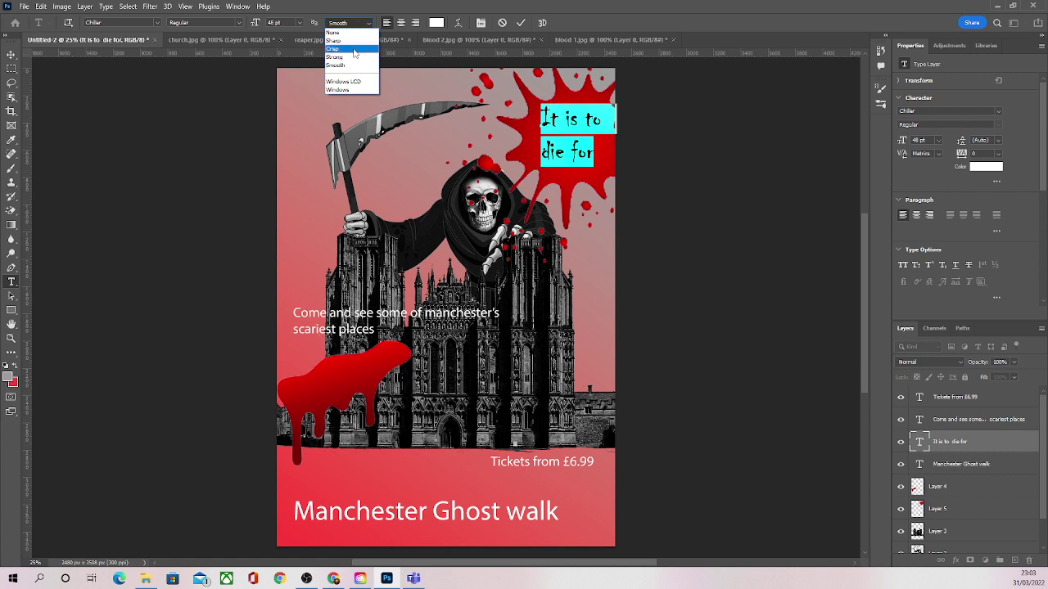
{"action": "left_click", "coordinate": [348, 57]}
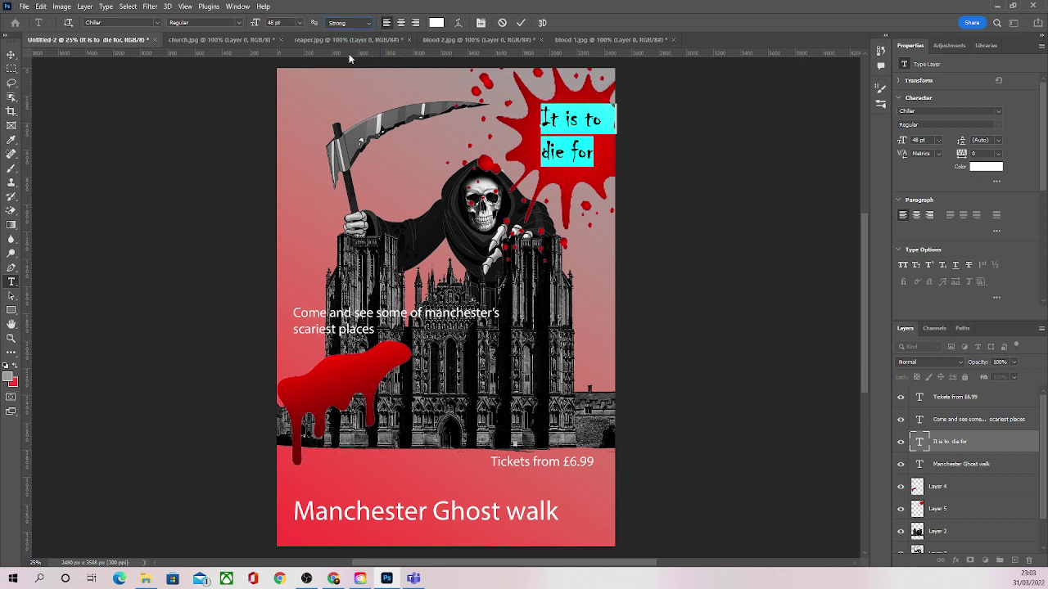
Look over the Chiller style options without changing them, then deselect to preview the tagline.
{"action": "left_click", "coordinate": [239, 22]}
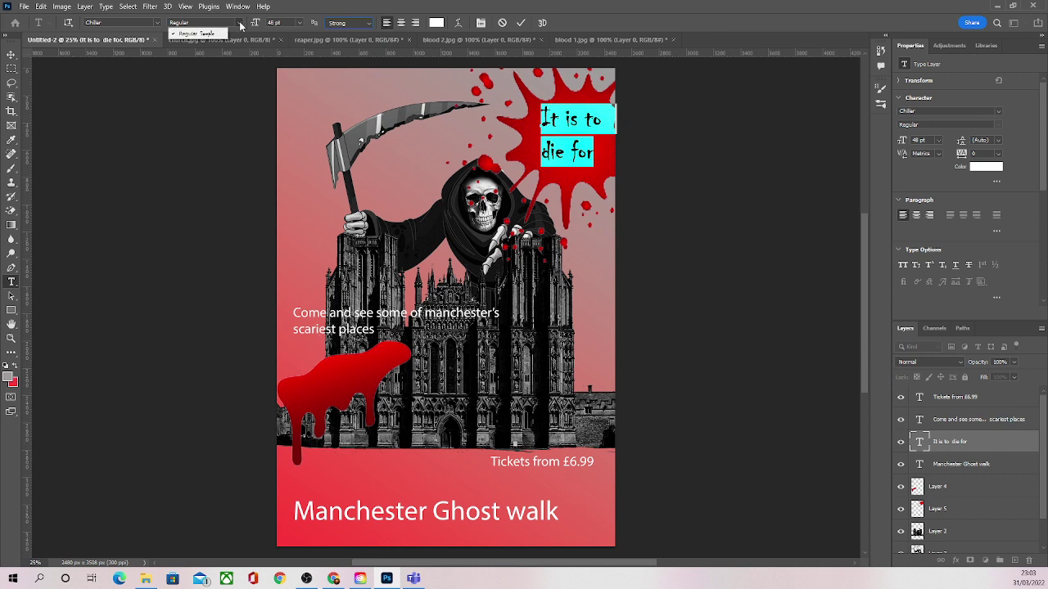
{"action": "left_click", "coordinate": [240, 25]}
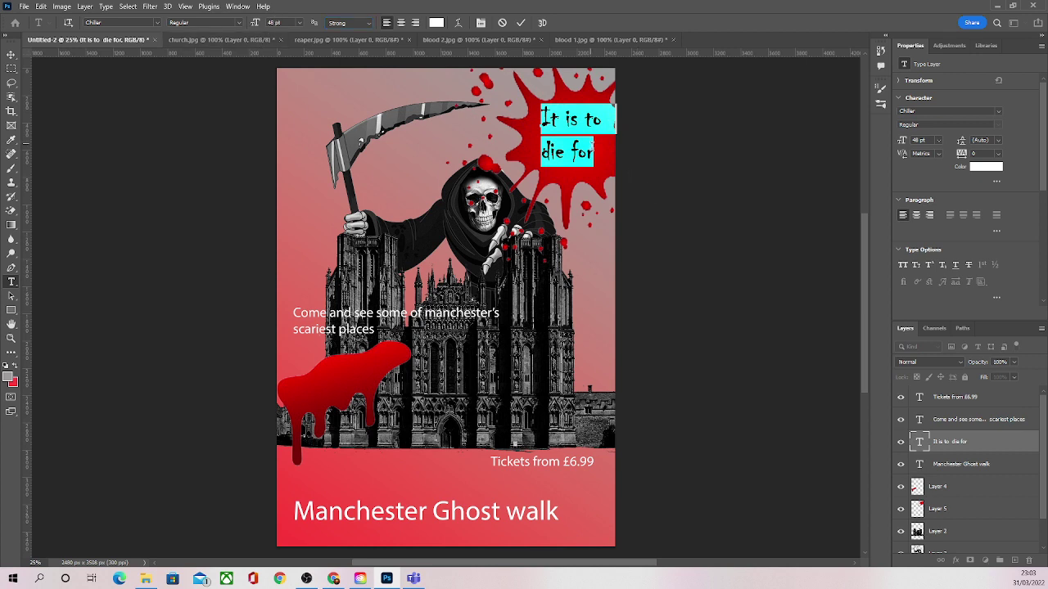
{"action": "left_click", "coordinate": [601, 152]}
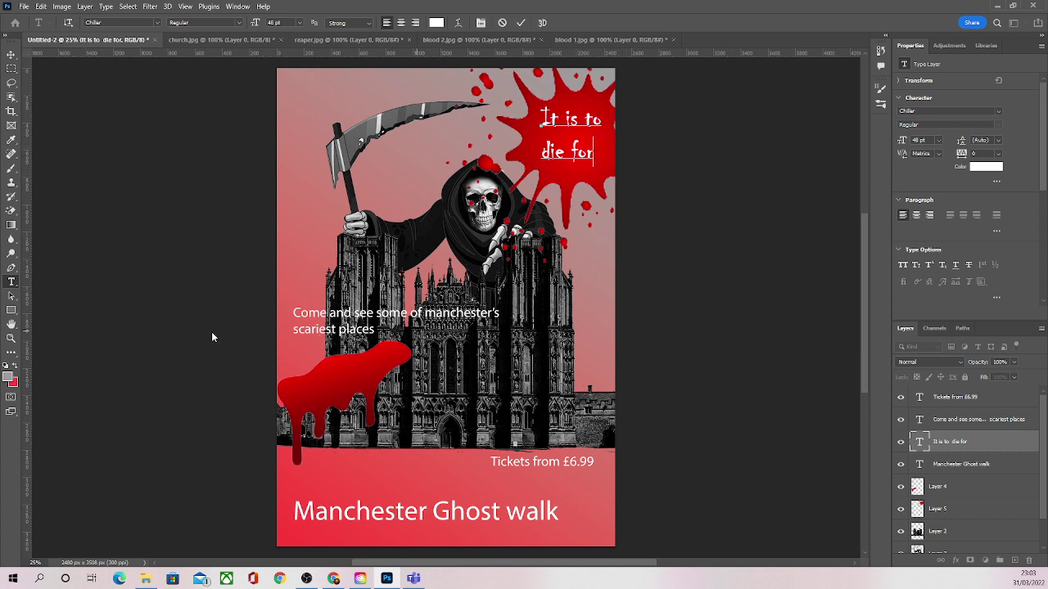
{"action": "left_click", "coordinate": [14, 57]}
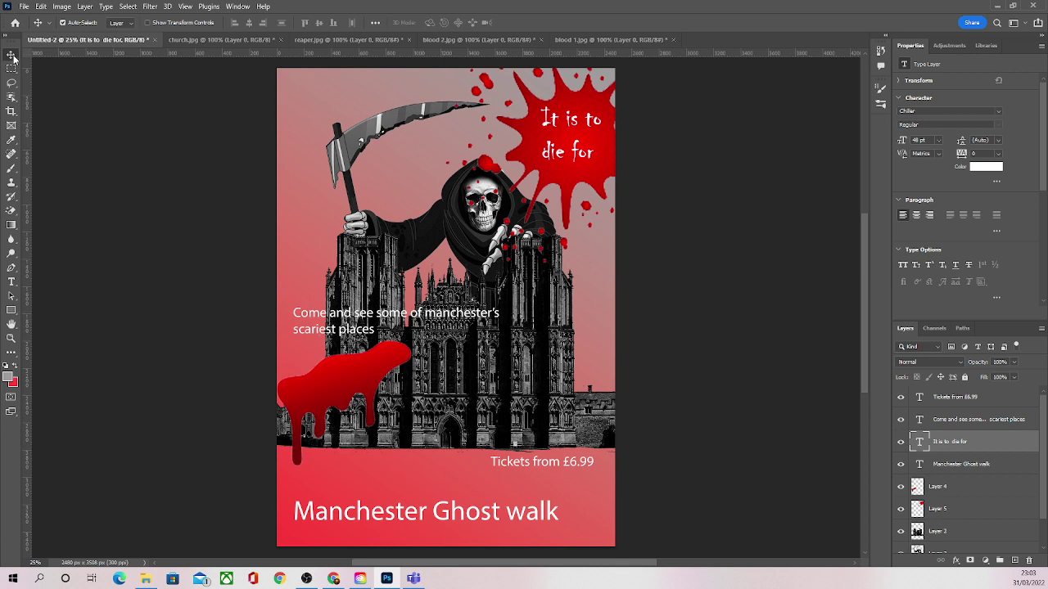
Scale the lower-left blood drip to about 131% so it reaches behind the 'Come and see' text.
{"action": "left_click", "coordinate": [381, 368]}
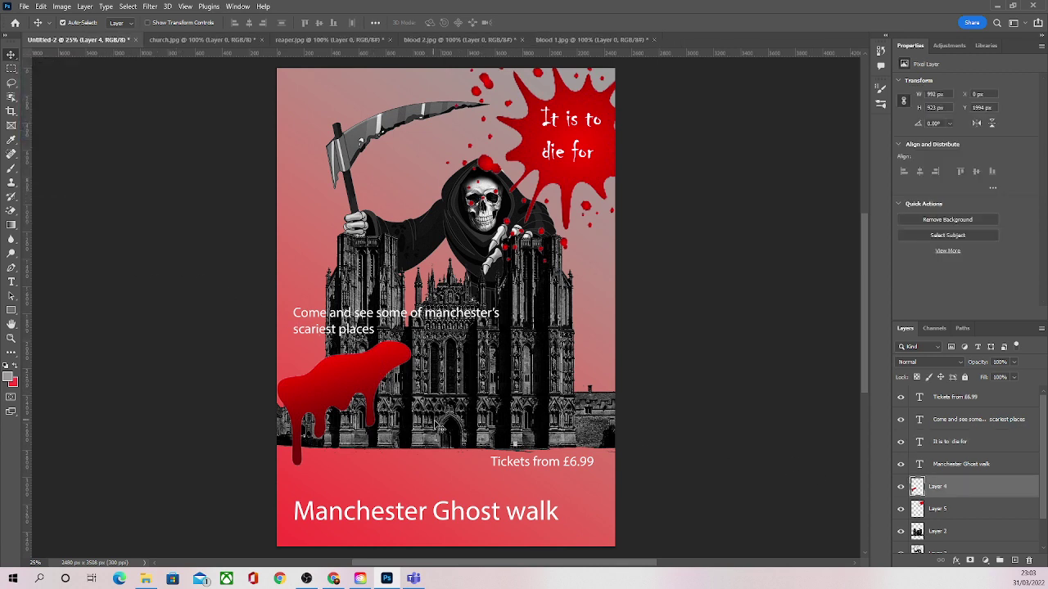
{"action": "key", "text": "ctrl+t"}
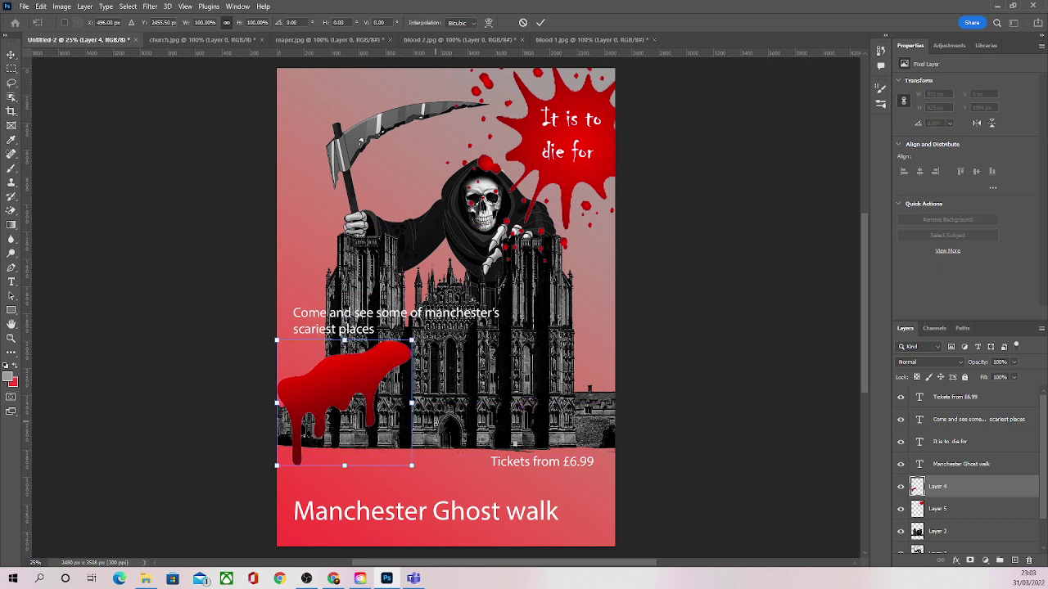
{"action": "left_click_drag", "start_coordinate": [411, 340], "coordinate": [454, 302]}
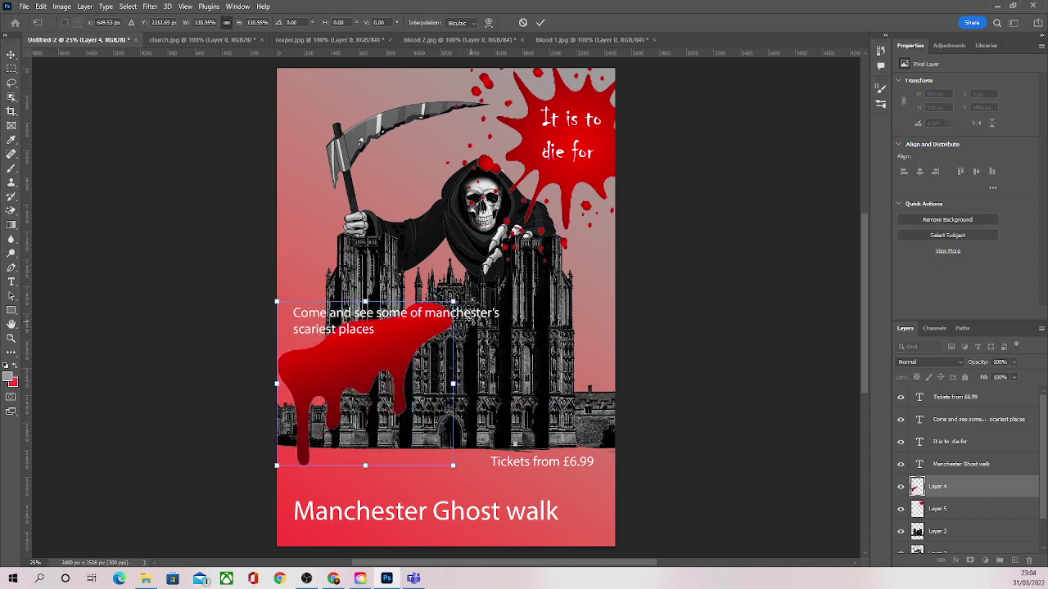
{"action": "left_click", "coordinate": [10, 54]}
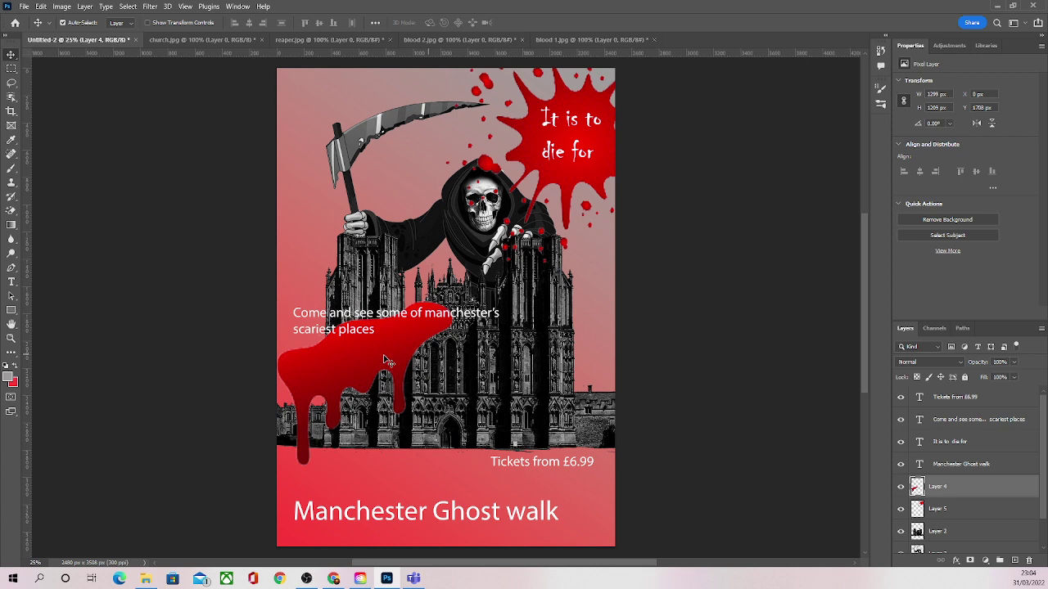
Change the 'Come and see some of manchester's scariest places' text from 24 pt to 18 pt.
{"action": "left_click", "coordinate": [996, 425]}
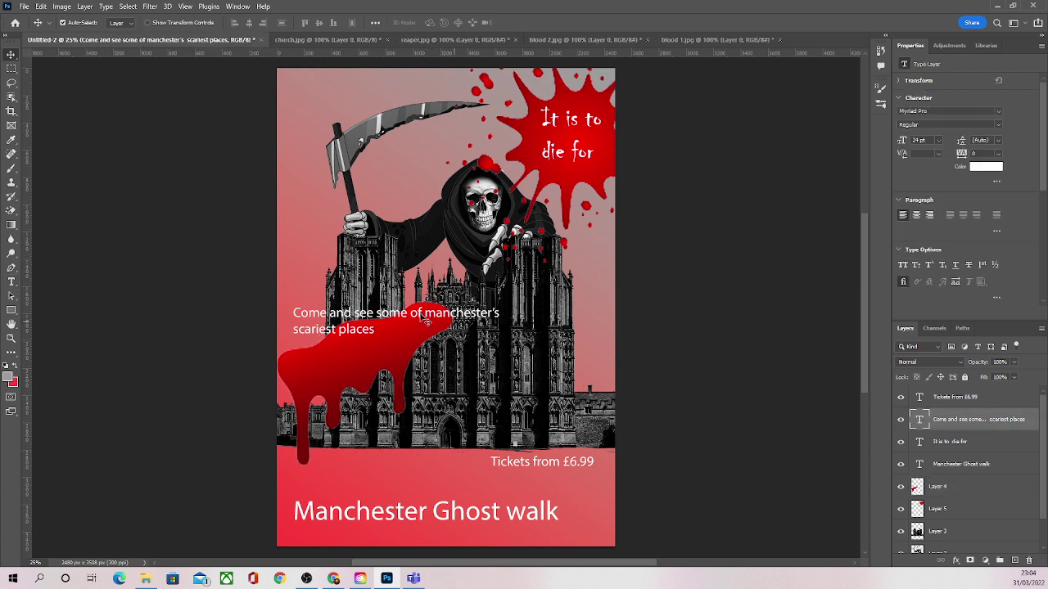
{"action": "left_click", "coordinate": [12, 282]}
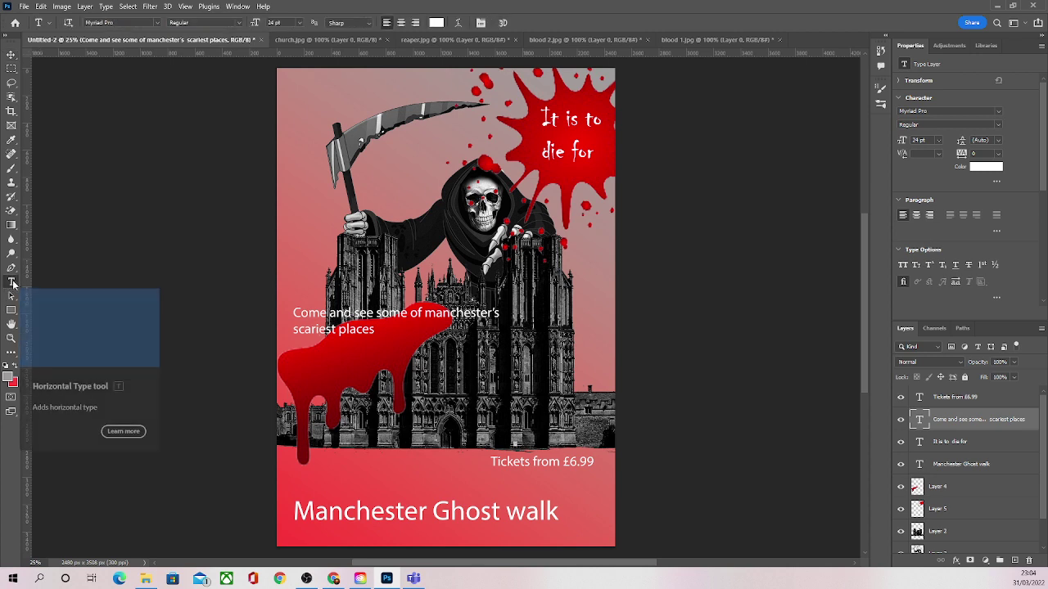
{"action": "left_click", "coordinate": [376, 330]}
{"action": "left_click_drag", "start_coordinate": [377, 330], "coordinate": [295, 312]}
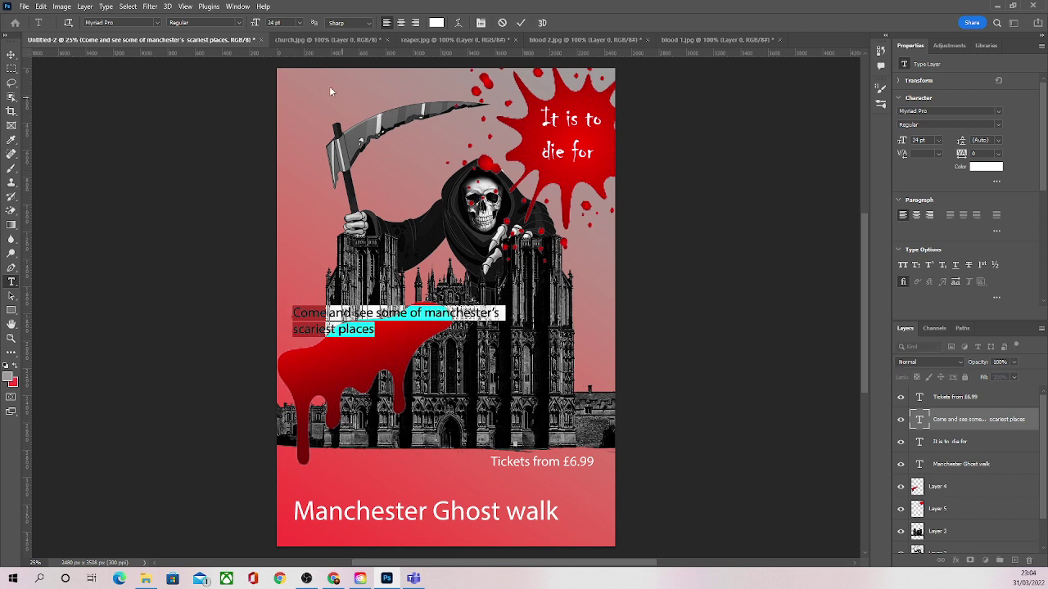
{"action": "left_click", "coordinate": [300, 22]}
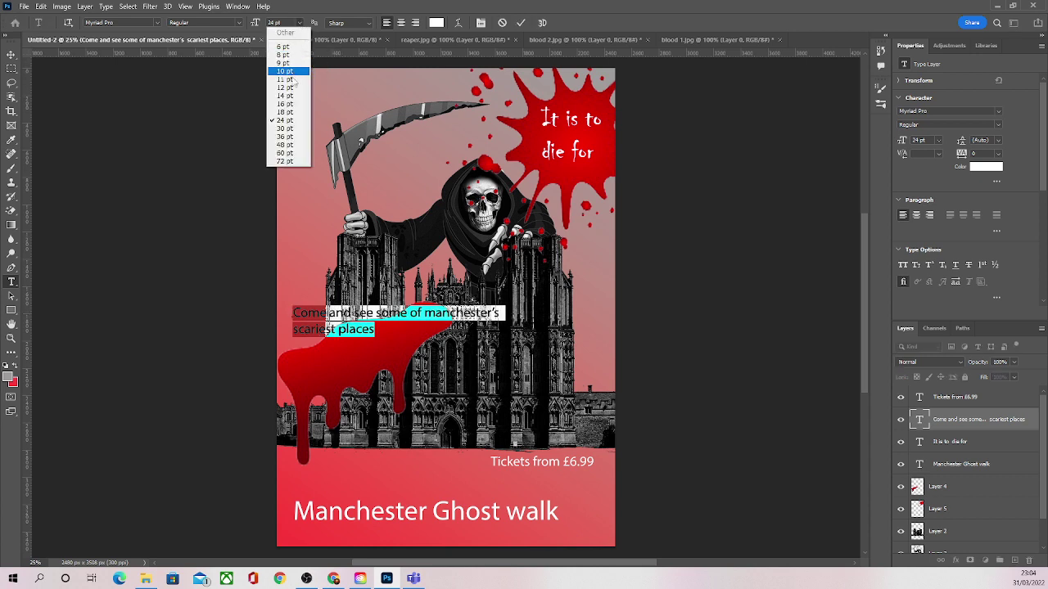
{"action": "left_click", "coordinate": [290, 114]}
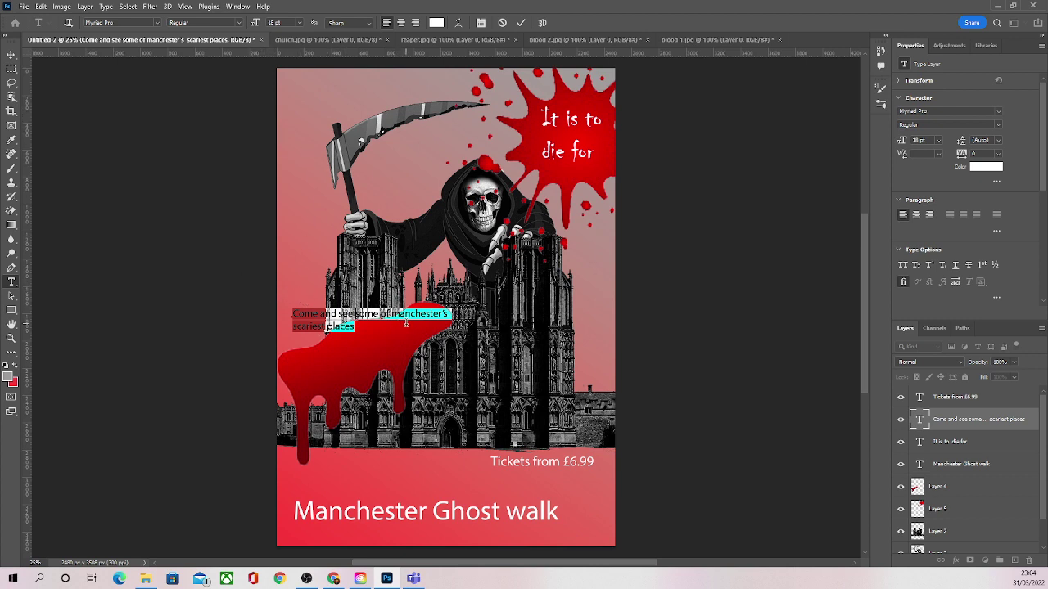
{"action": "left_click", "coordinate": [659, 355]}
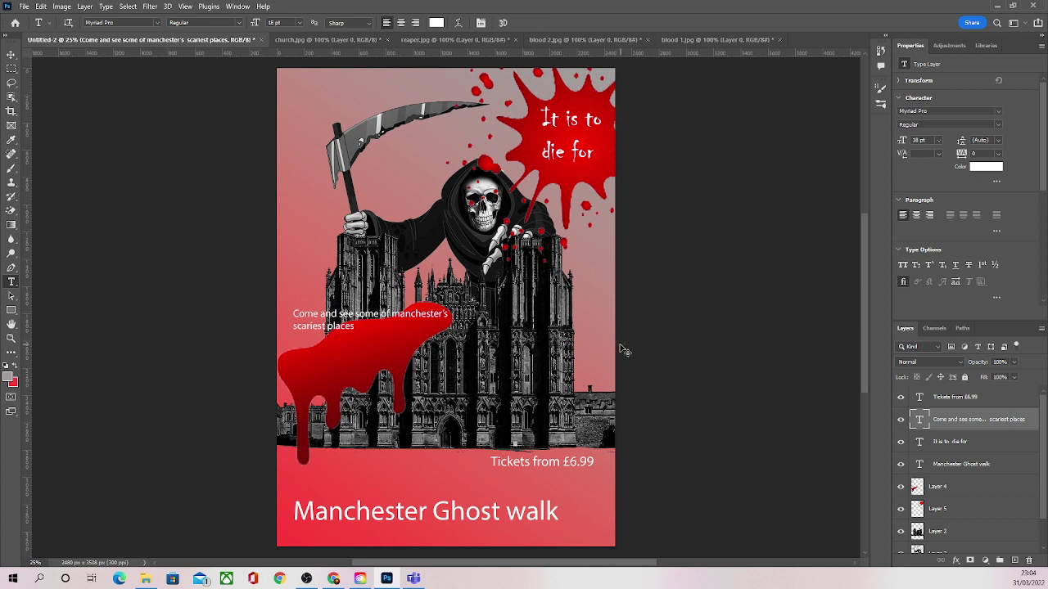
{"action": "key", "text": "ctrl+t"}
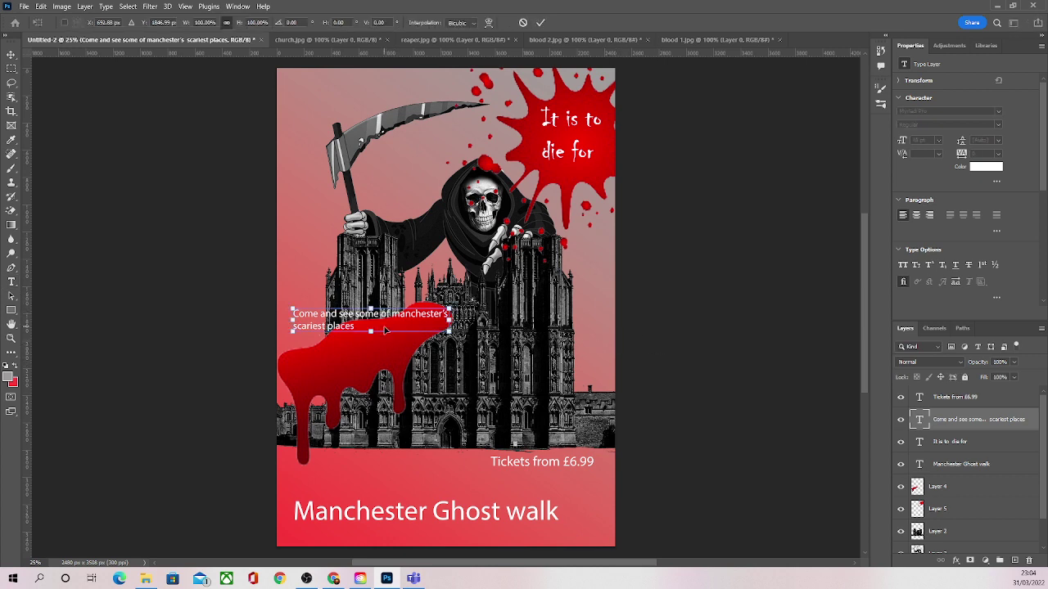
Tilt the description text about -25° and move it down-left onto the blood drip shape.
{"action": "left_click_drag", "start_coordinate": [450, 331], "coordinate": [443, 267]}
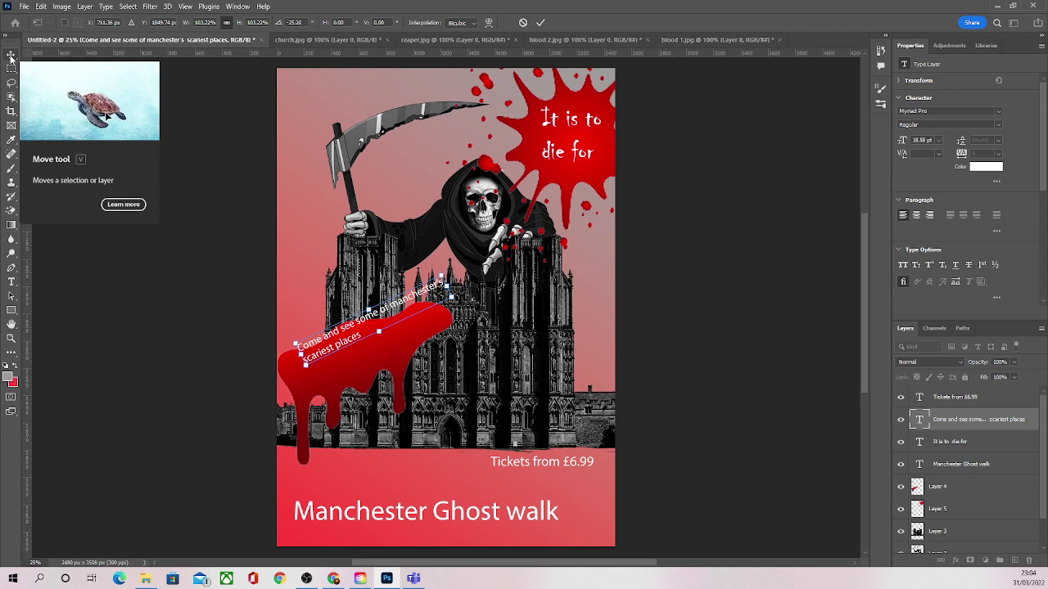
{"action": "left_click", "coordinate": [542, 23]}
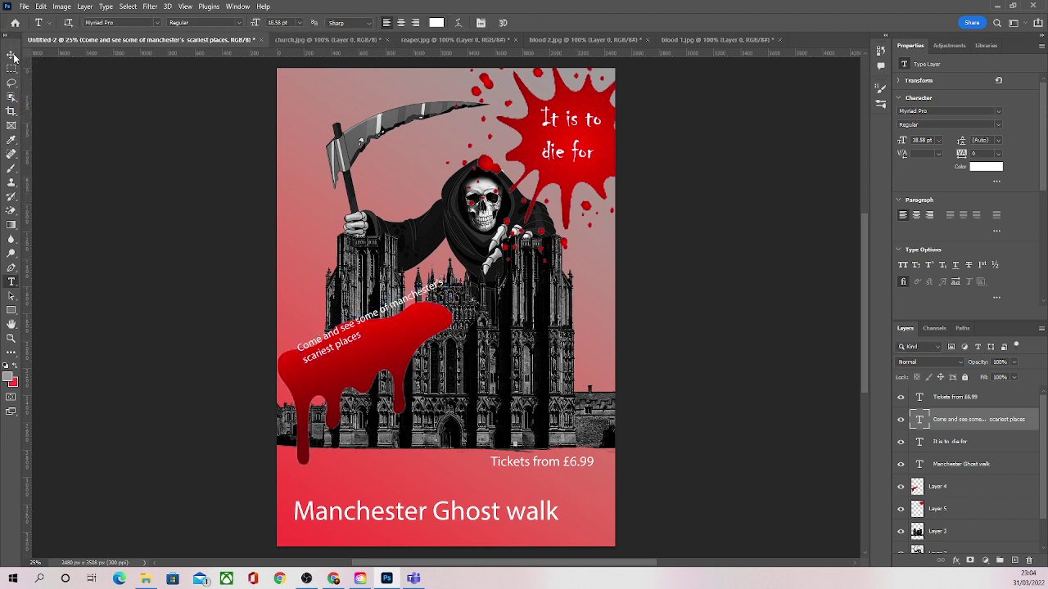
{"action": "left_click_drag", "start_coordinate": [359, 320], "coordinate": [347, 356]}
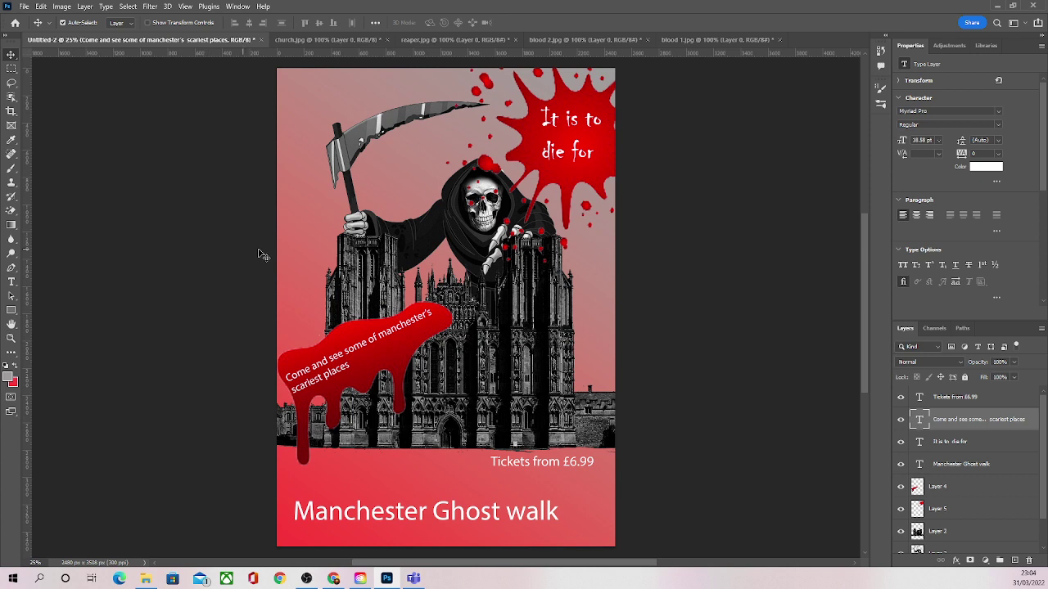
Select the curved blood-splat description text and change its font to Chiller.
{"action": "left_click", "coordinate": [10, 284]}
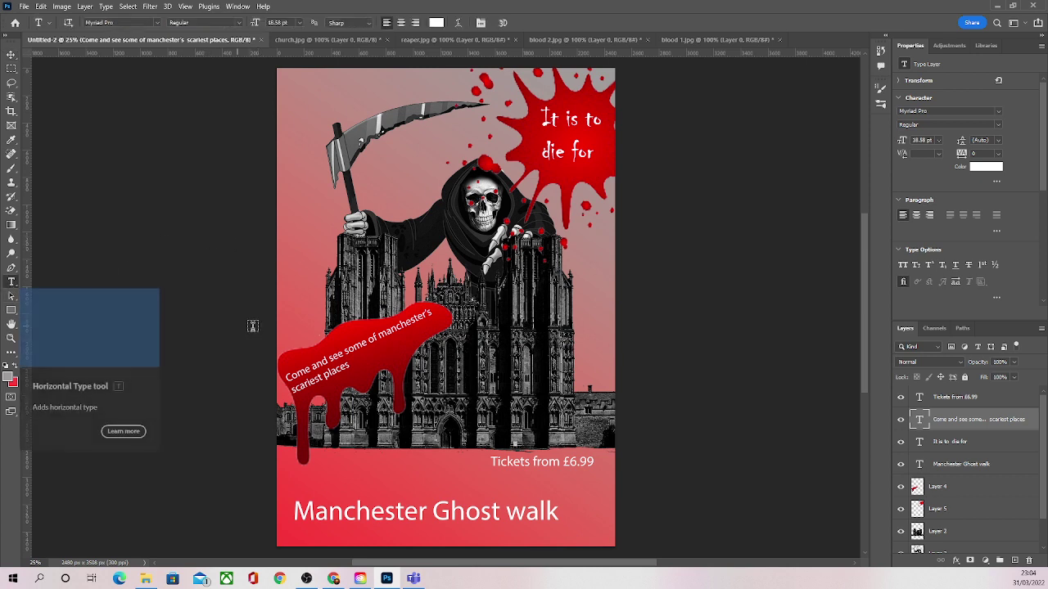
{"action": "left_click_drag", "start_coordinate": [345, 365], "coordinate": [288, 374]}
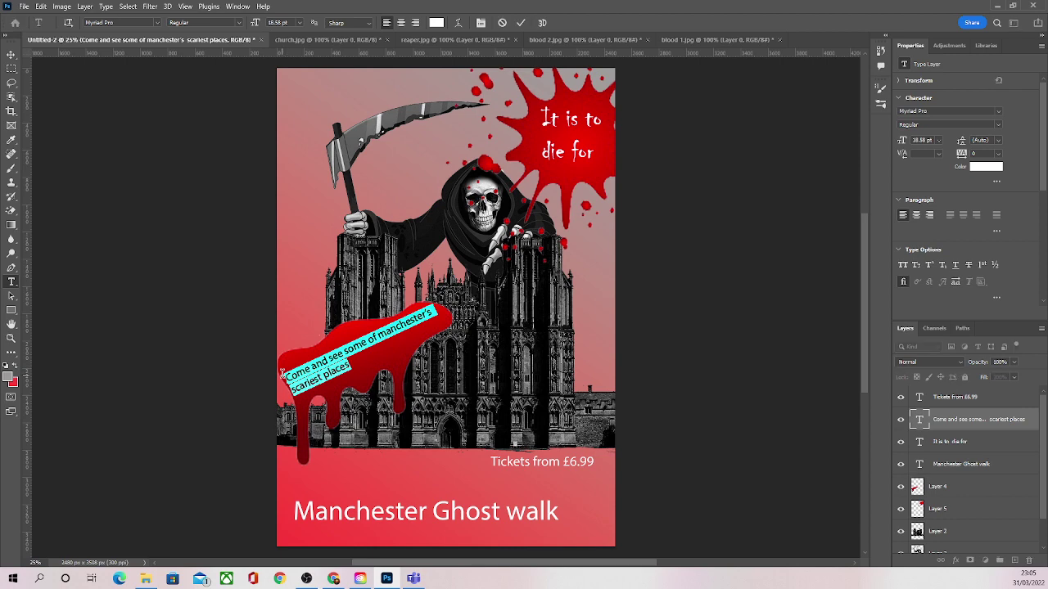
{"action": "left_click", "coordinate": [158, 23]}
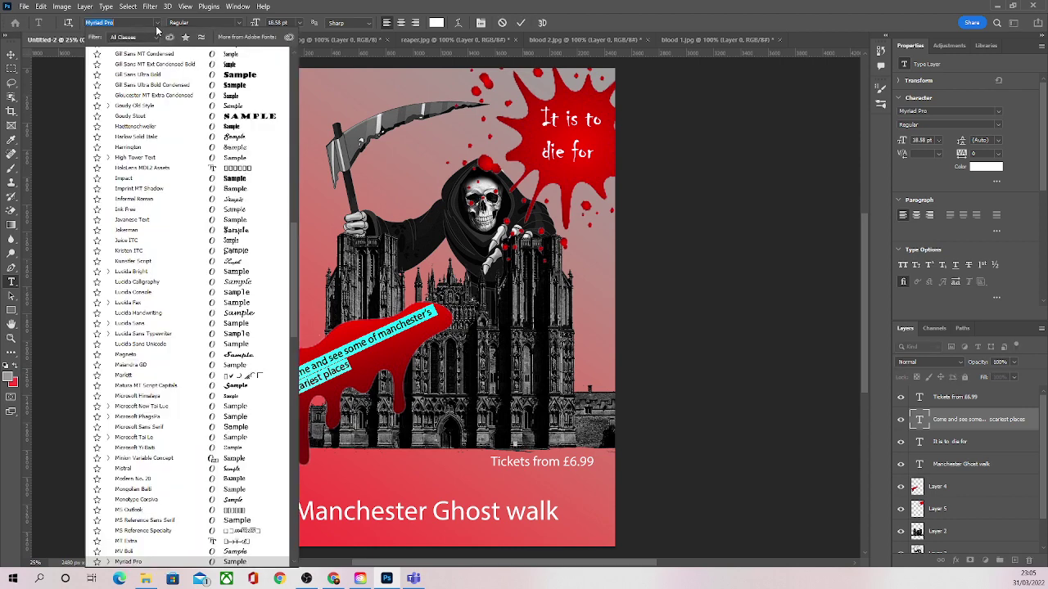
{"action": "left_click_drag", "start_coordinate": [291, 257], "coordinate": [308, 136]}
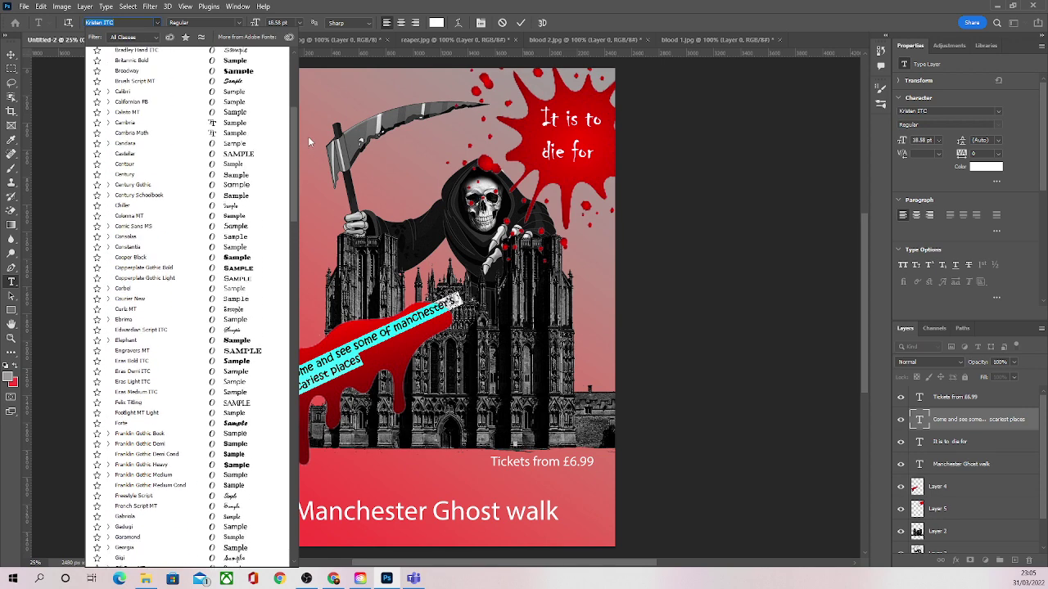
{"action": "left_click", "coordinate": [135, 204]}
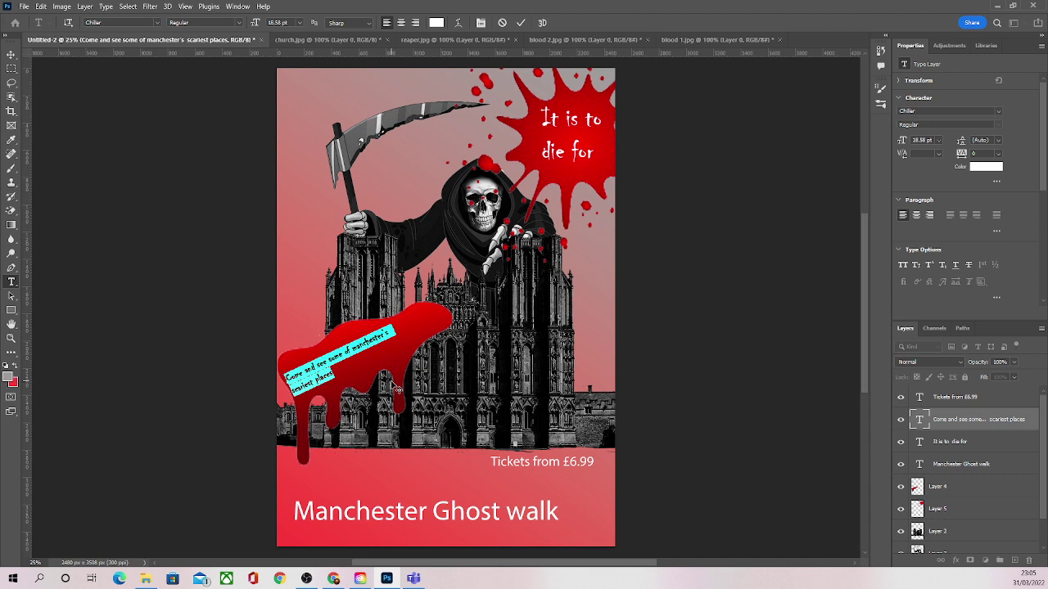
Set the curved text size to 24 pt, trying 30 pt first, and commit.
{"action": "left_click", "coordinate": [300, 23]}
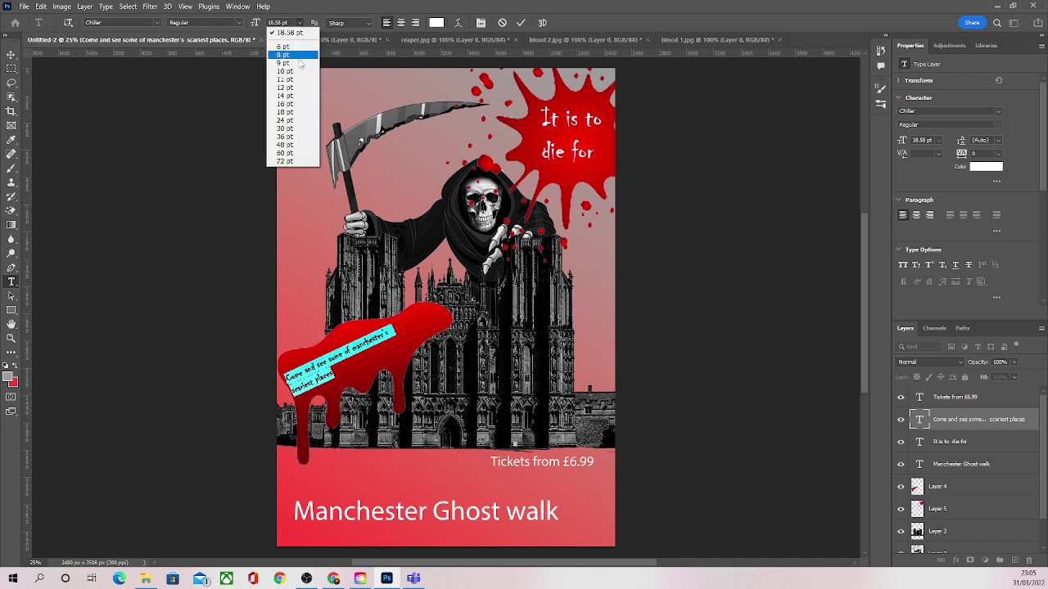
{"action": "left_click", "coordinate": [290, 120]}
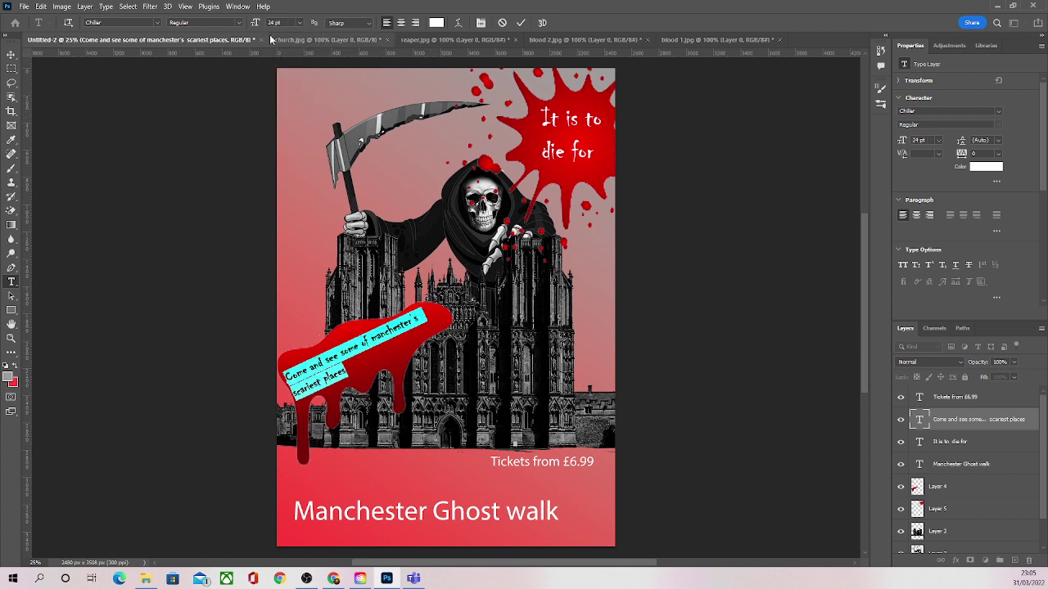
{"action": "left_click", "coordinate": [299, 23]}
{"action": "left_click", "coordinate": [288, 128]}
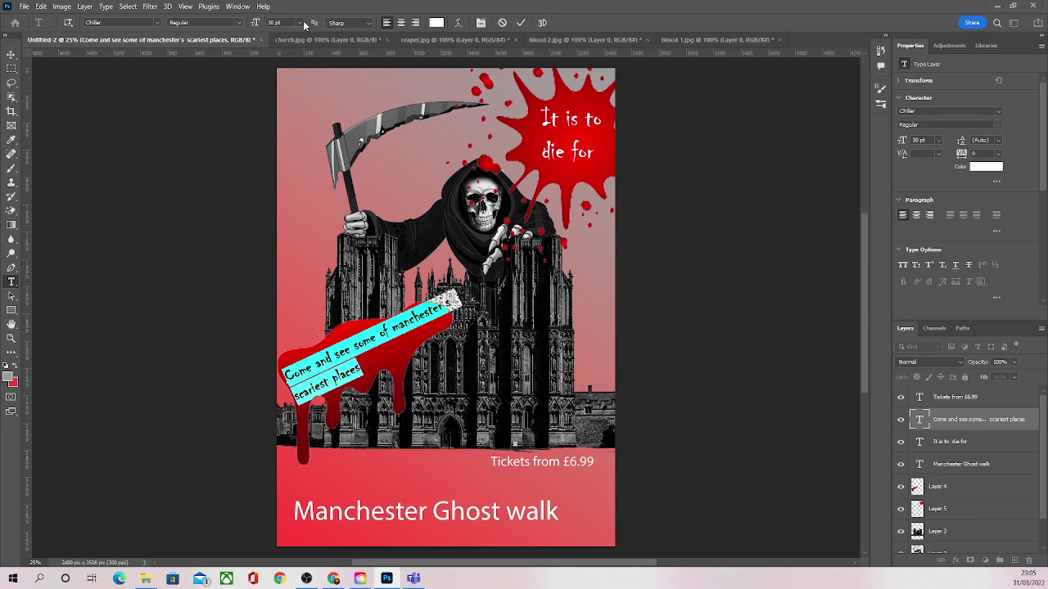
{"action": "left_click", "coordinate": [302, 24]}
{"action": "left_click", "coordinate": [287, 122]}
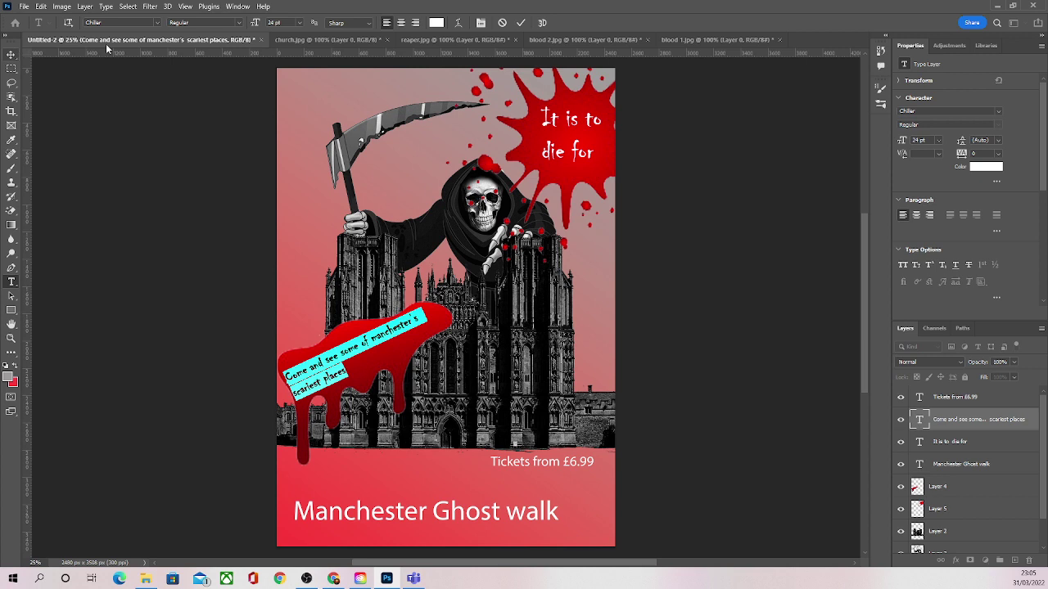
{"action": "left_click", "coordinate": [521, 22]}
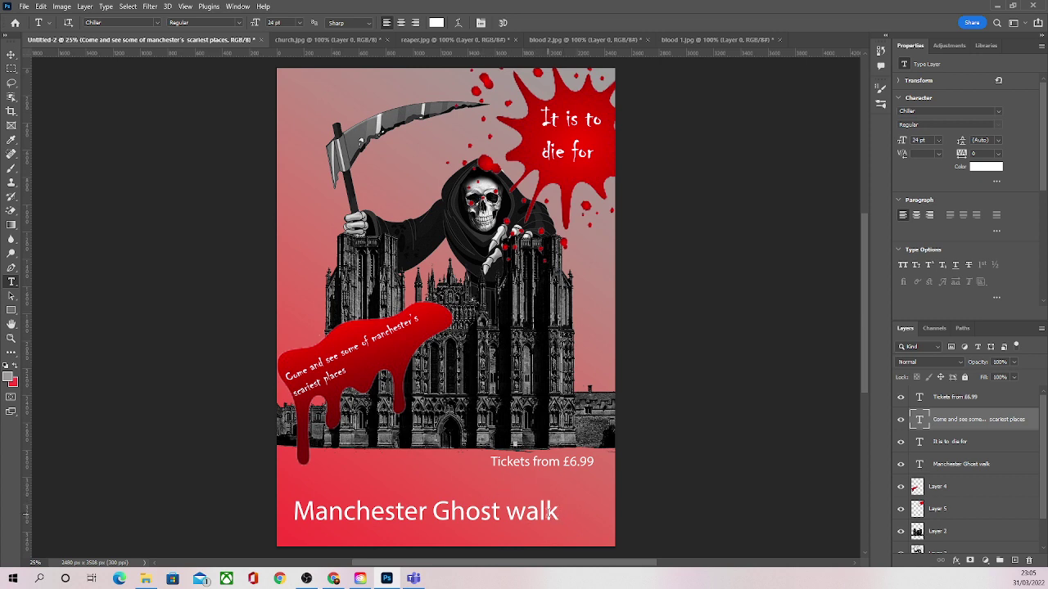
Change the 'Manchester Ghost walk' title font to Chiller.
{"action": "left_click_drag", "start_coordinate": [561, 513], "coordinate": [297, 511]}
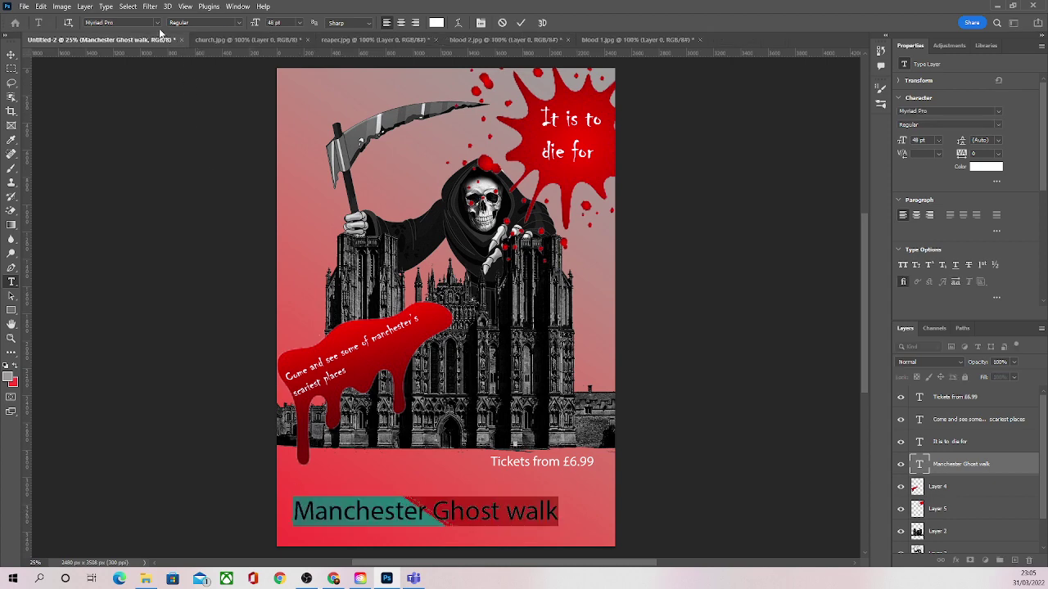
{"action": "left_click", "coordinate": [157, 22]}
{"action": "scroll", "coordinate": [191, 215], "scroll_direction": "up", "scroll_amount": 5}
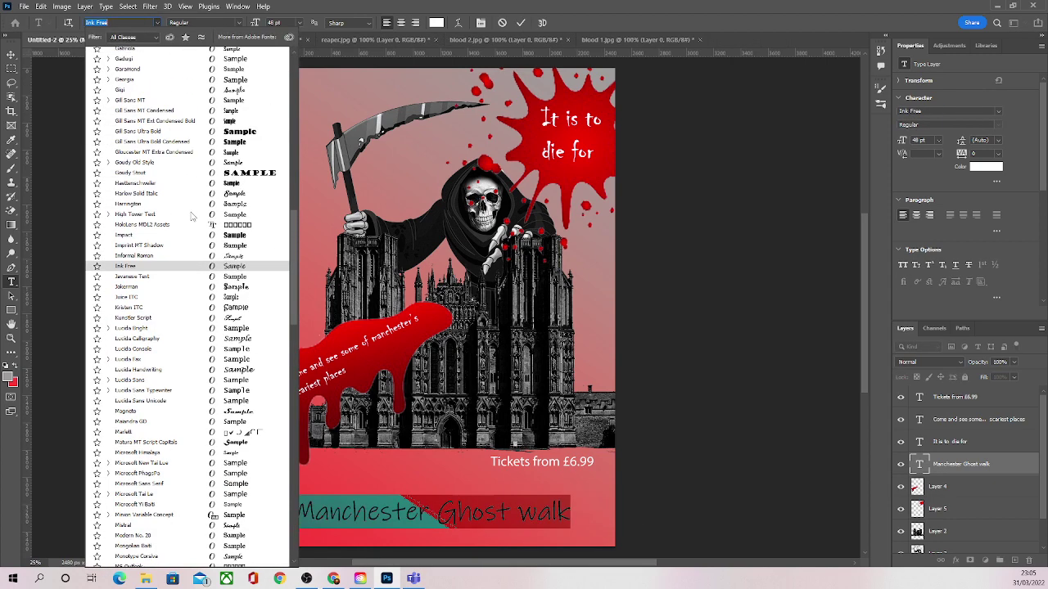
{"action": "scroll", "coordinate": [190, 205], "scroll_direction": "up", "scroll_amount": 10}
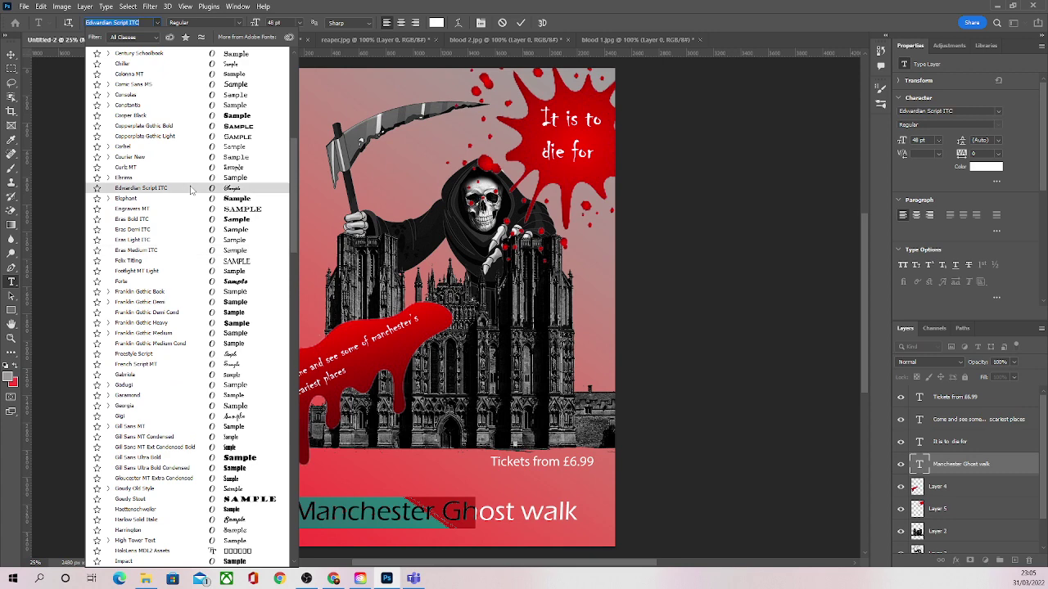
{"action": "scroll", "coordinate": [191, 191], "scroll_direction": "up", "scroll_amount": 2}
{"action": "left_click", "coordinate": [155, 148]}
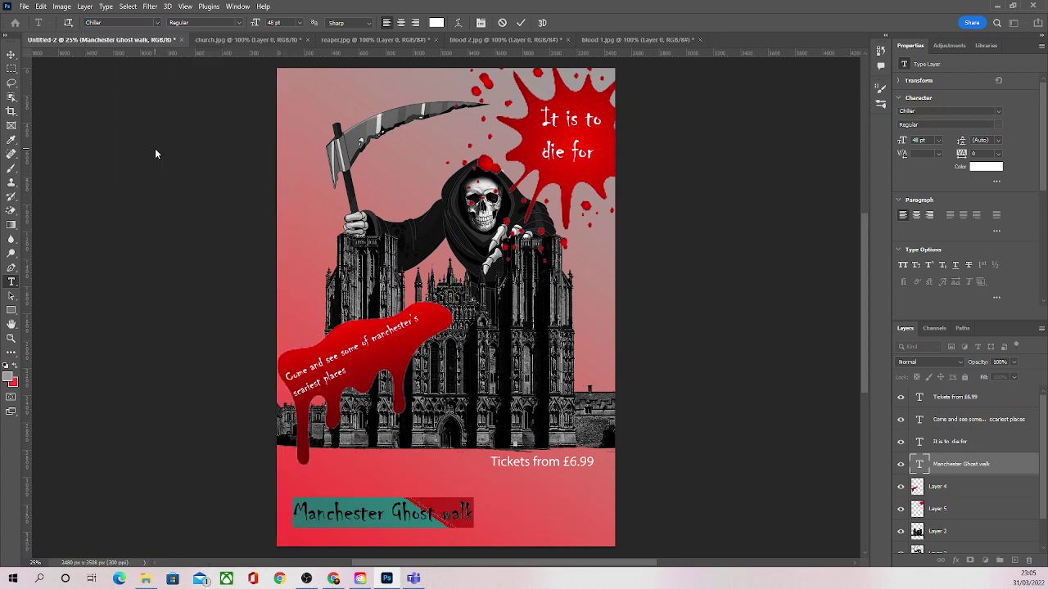
{"action": "left_click", "coordinate": [587, 463]}
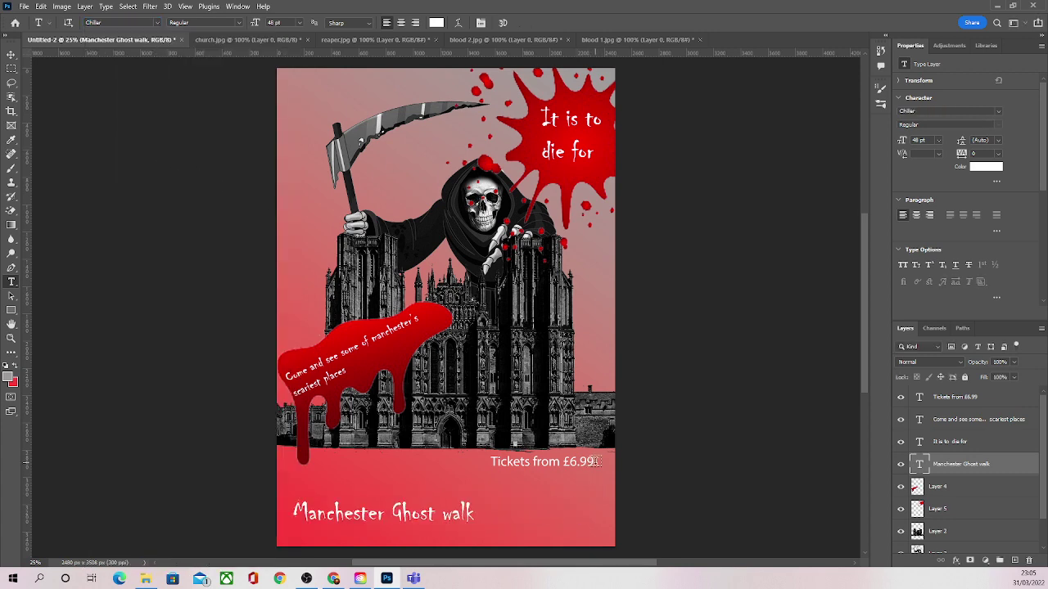
Change the 'Tickets from £6.99' line font to Chiller.
{"action": "left_click_drag", "start_coordinate": [593, 462], "coordinate": [488, 464]}
{"action": "left_click", "coordinate": [157, 23]}
{"action": "scroll", "coordinate": [160, 198], "scroll_direction": "up", "scroll_amount": 5}
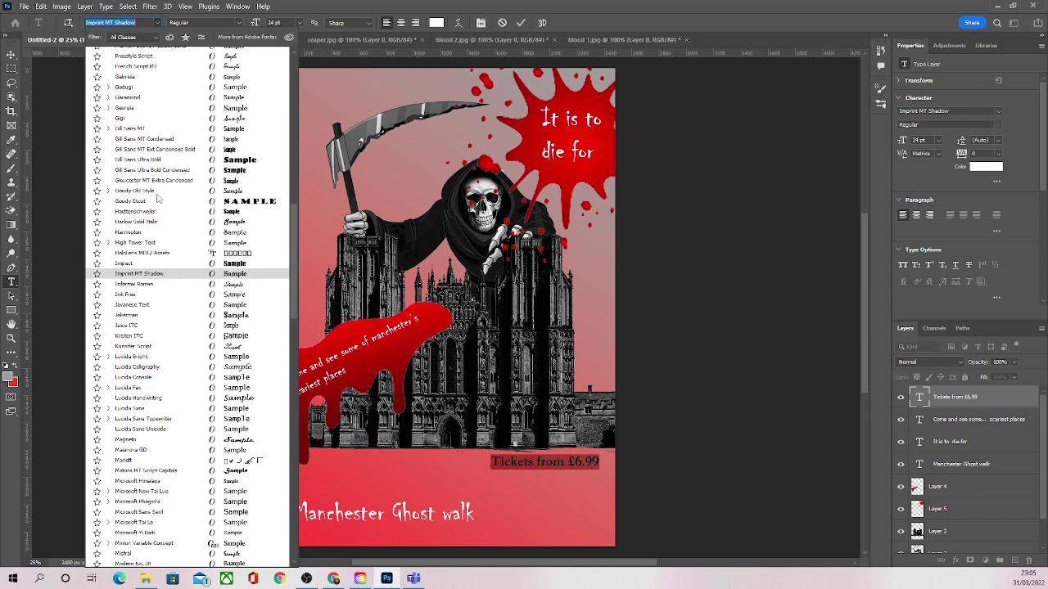
{"action": "scroll", "coordinate": [160, 198], "scroll_direction": "up", "scroll_amount": 10}
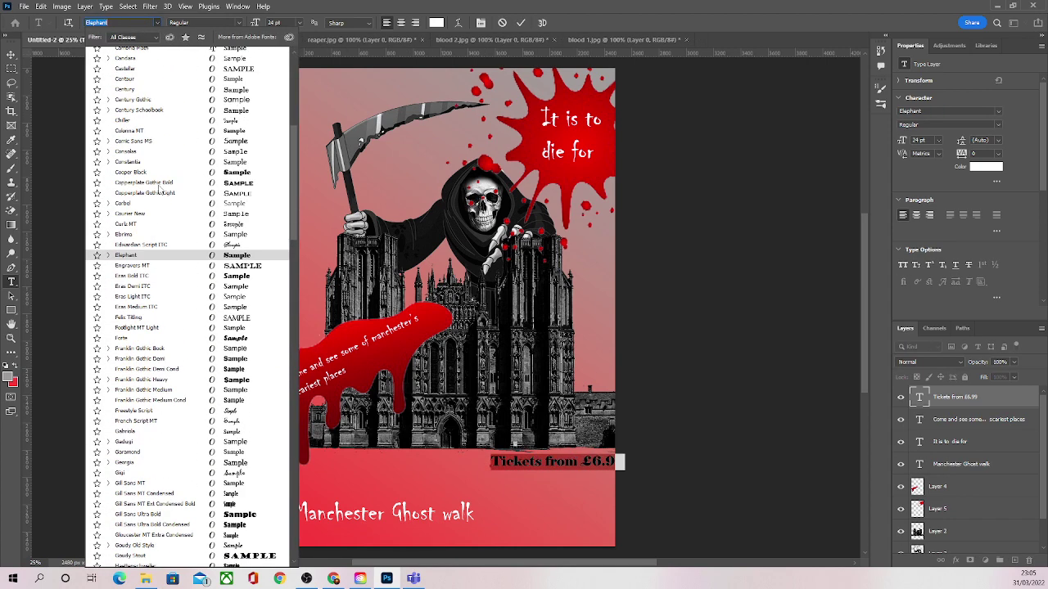
{"action": "scroll", "coordinate": [162, 184], "scroll_direction": "up", "scroll_amount": 1}
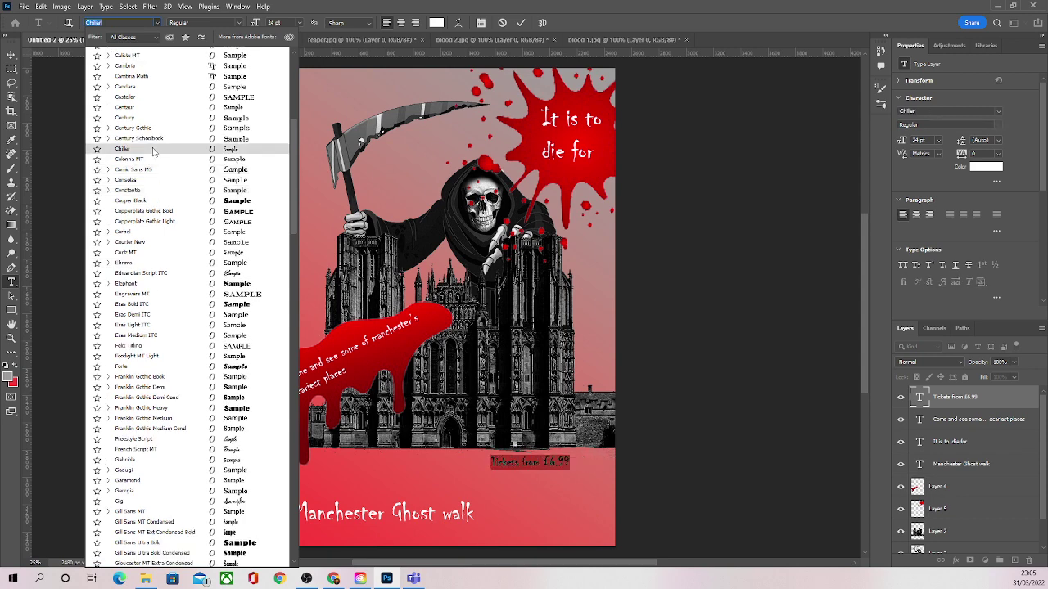
{"action": "left_click", "coordinate": [152, 148]}
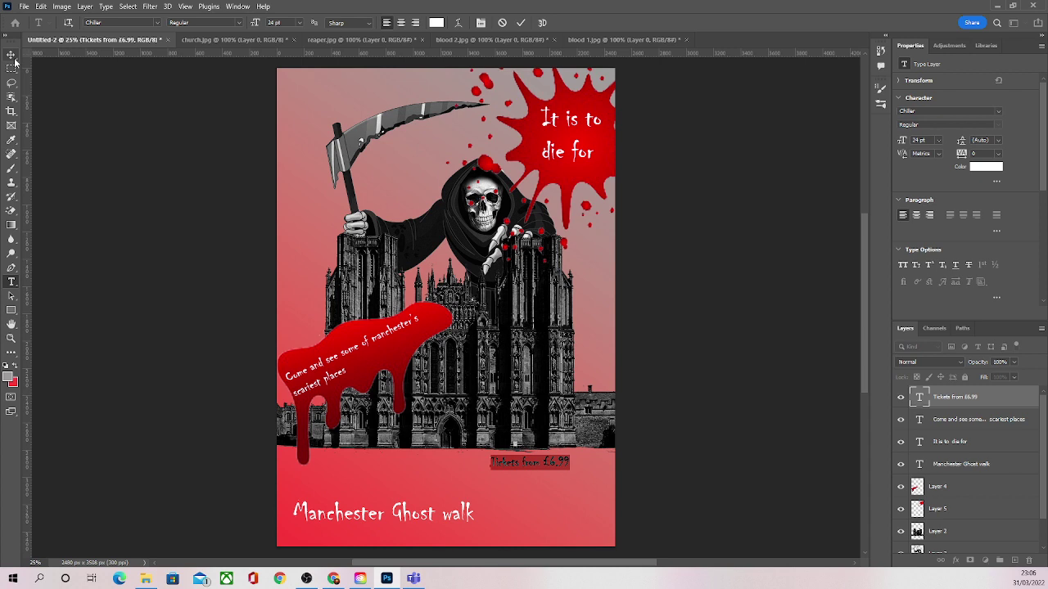
{"action": "left_click", "coordinate": [522, 23]}
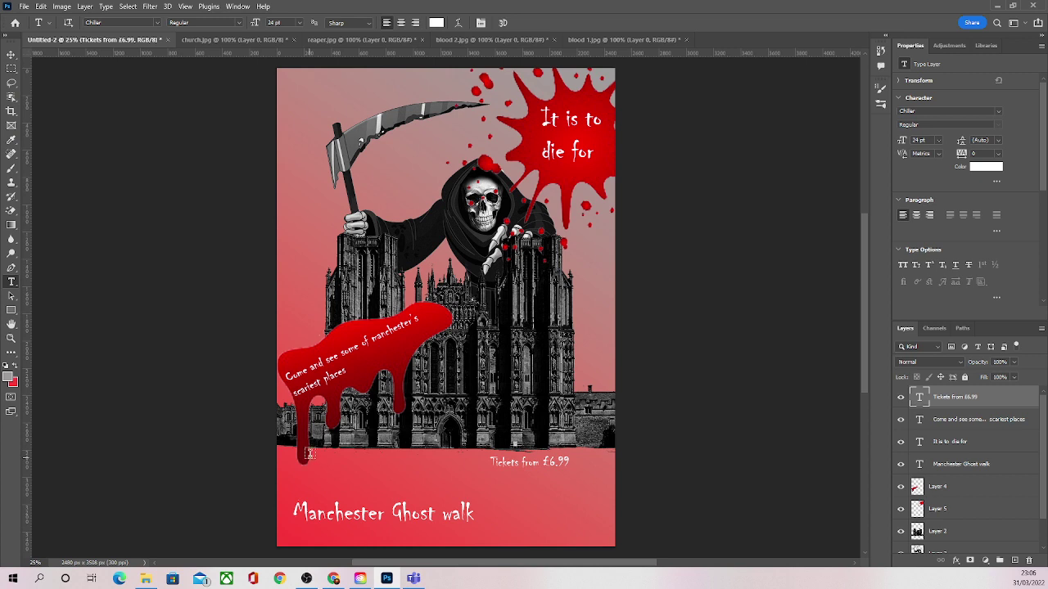
Draw a grey rectangle across the poster's bottom and move its layer beneath the title layer.
{"action": "left_click", "coordinate": [9, 311]}
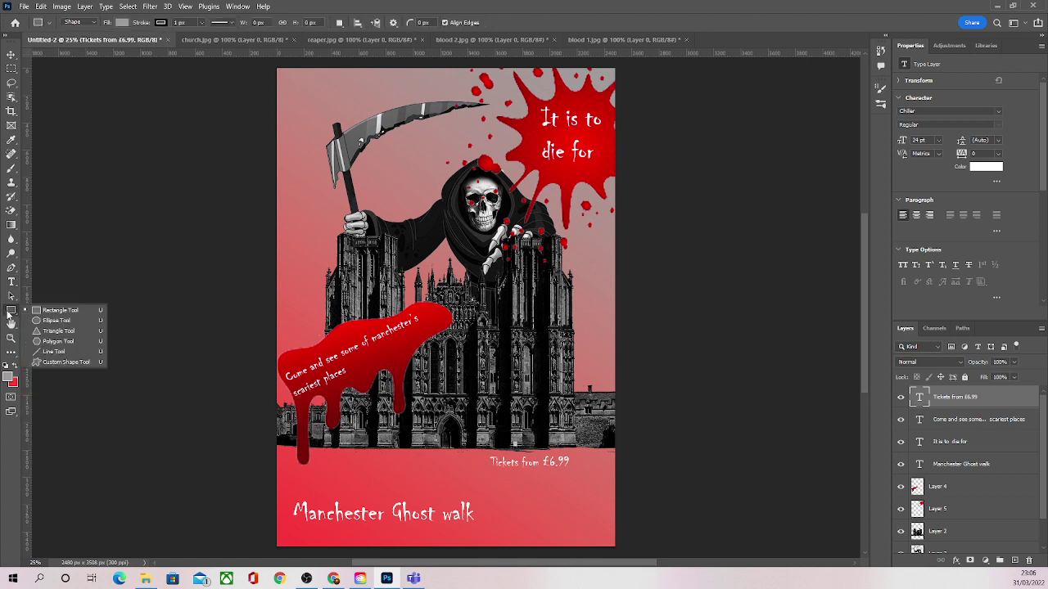
{"action": "left_click", "coordinate": [57, 311]}
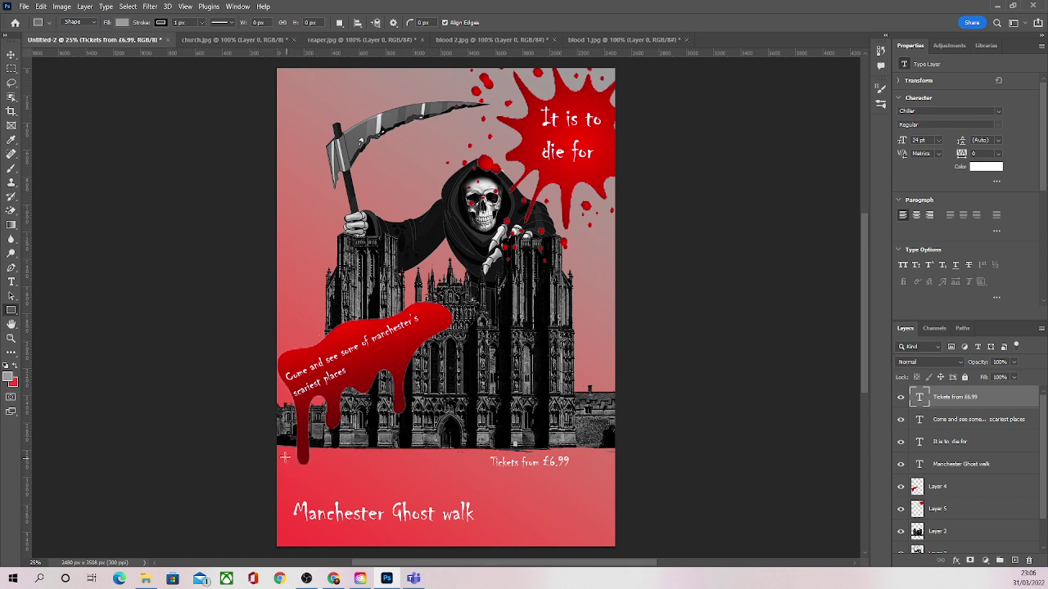
{"action": "left_click_drag", "start_coordinate": [285, 471], "coordinate": [600, 543]}
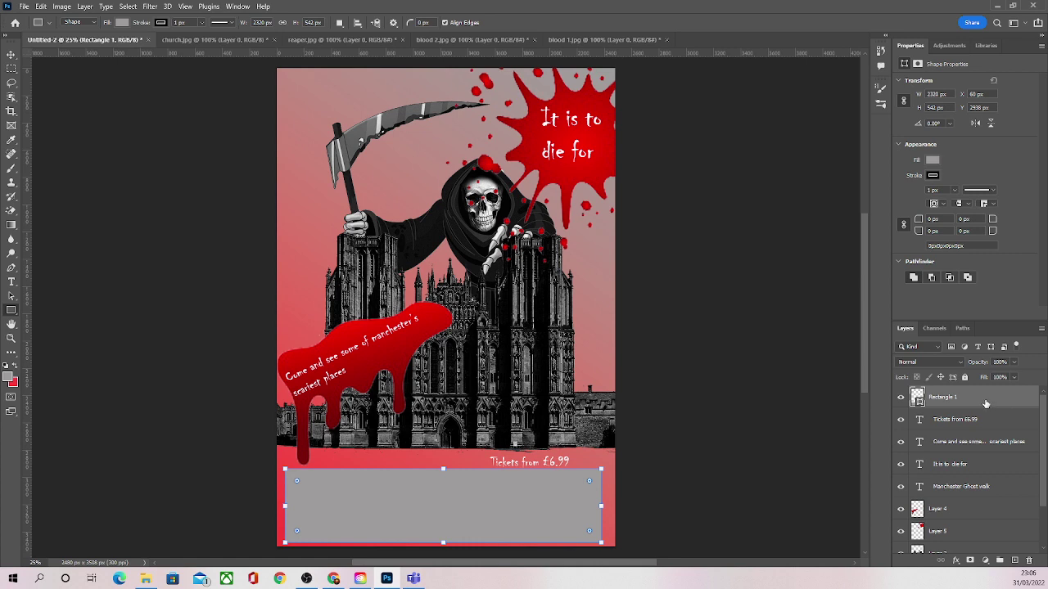
{"action": "left_click_drag", "start_coordinate": [991, 403], "coordinate": [991, 484]}
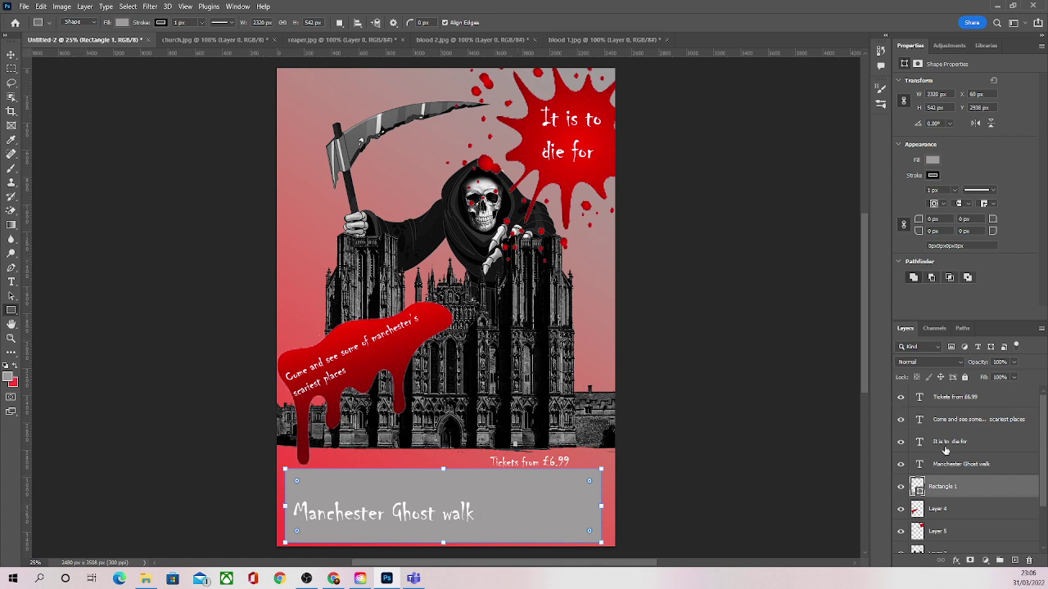
{"action": "left_click", "coordinate": [946, 399]}
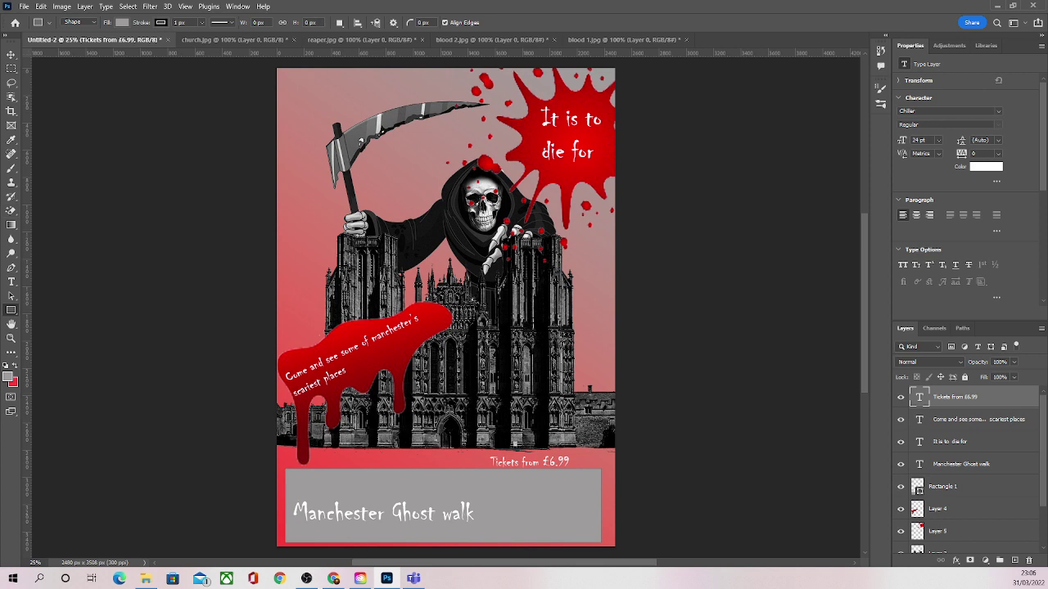
Drag the 'Tickets from £6.99' text into the grey banner beside the title.
{"action": "left_click", "coordinate": [11, 54]}
{"action": "left_click_drag", "start_coordinate": [513, 473], "coordinate": [523, 515]}
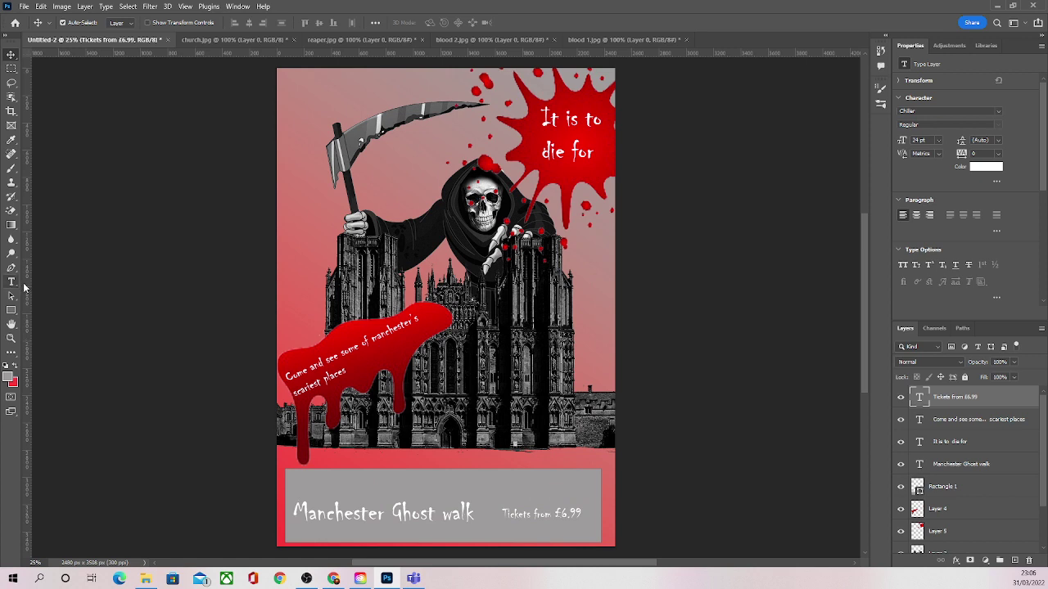